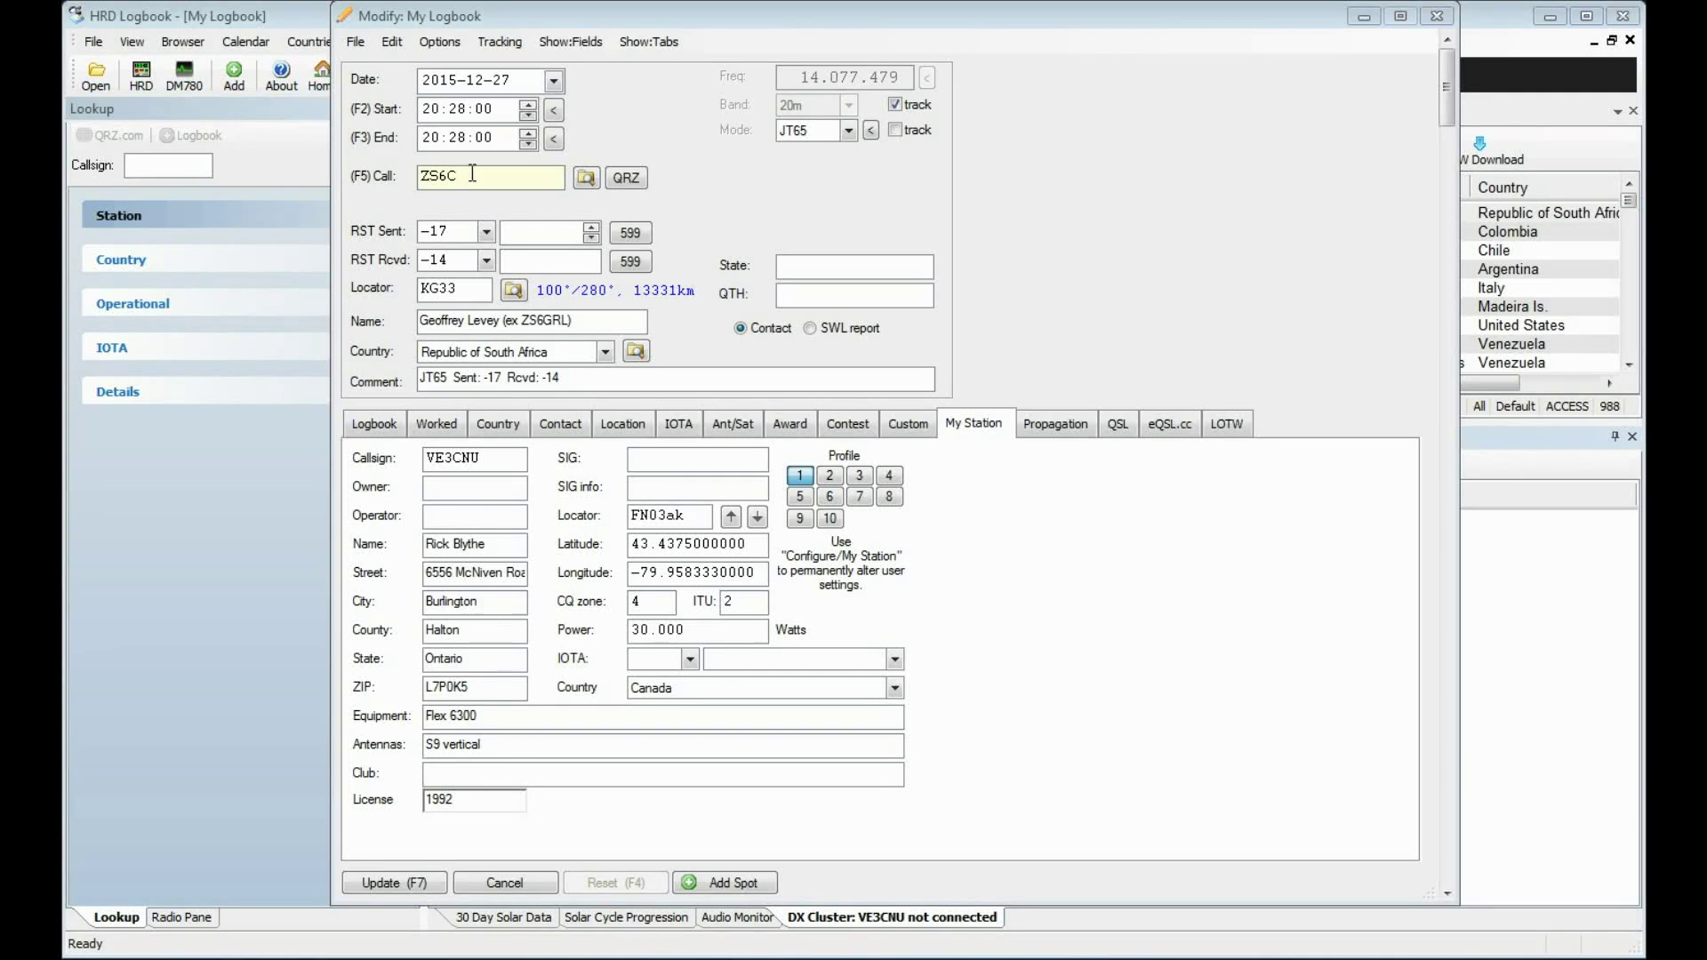
double_click(472, 174)
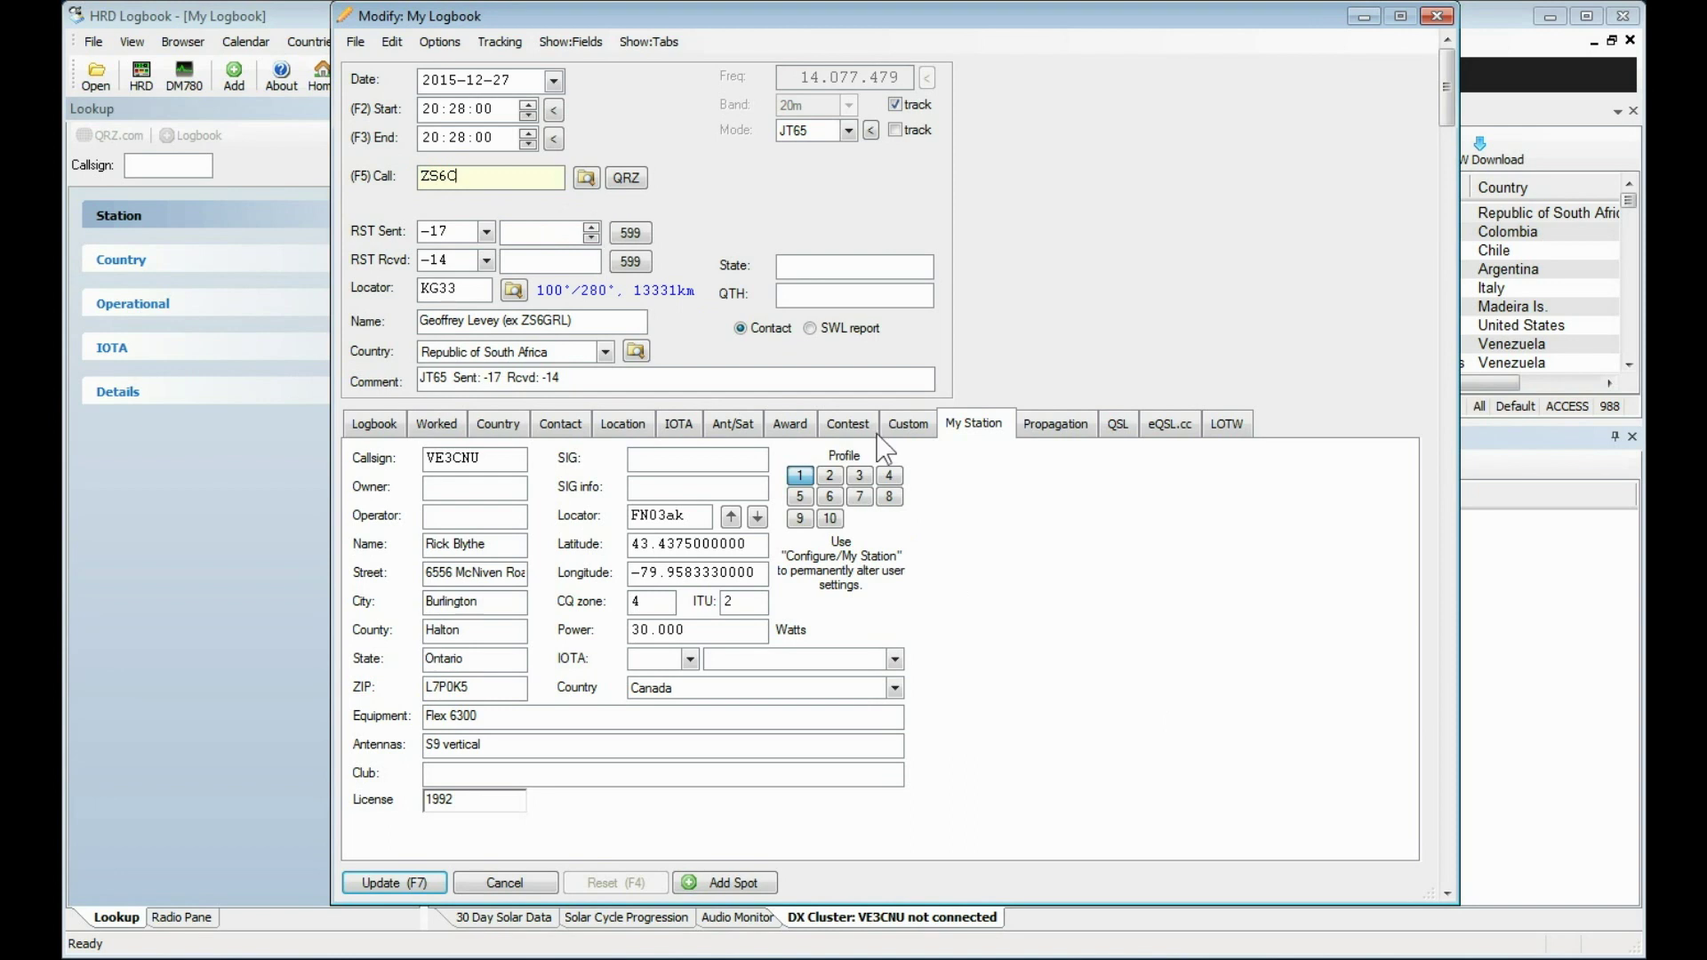
click(521, 885)
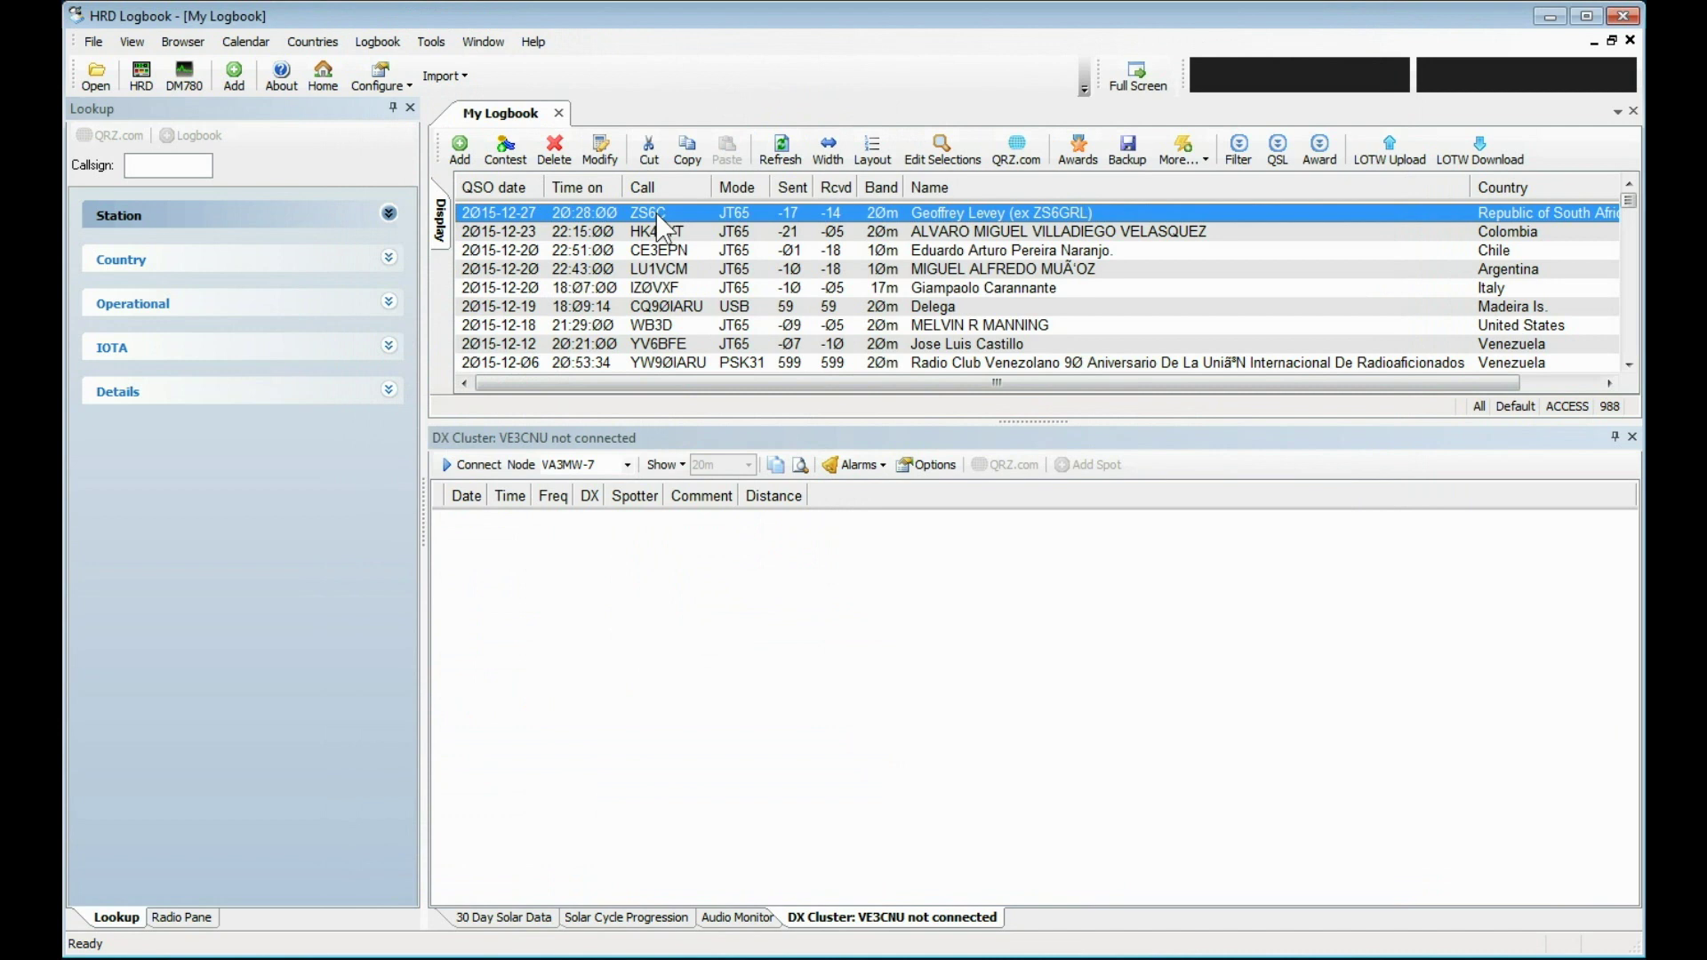
right_click(659, 219)
mouse_move(753, 558)
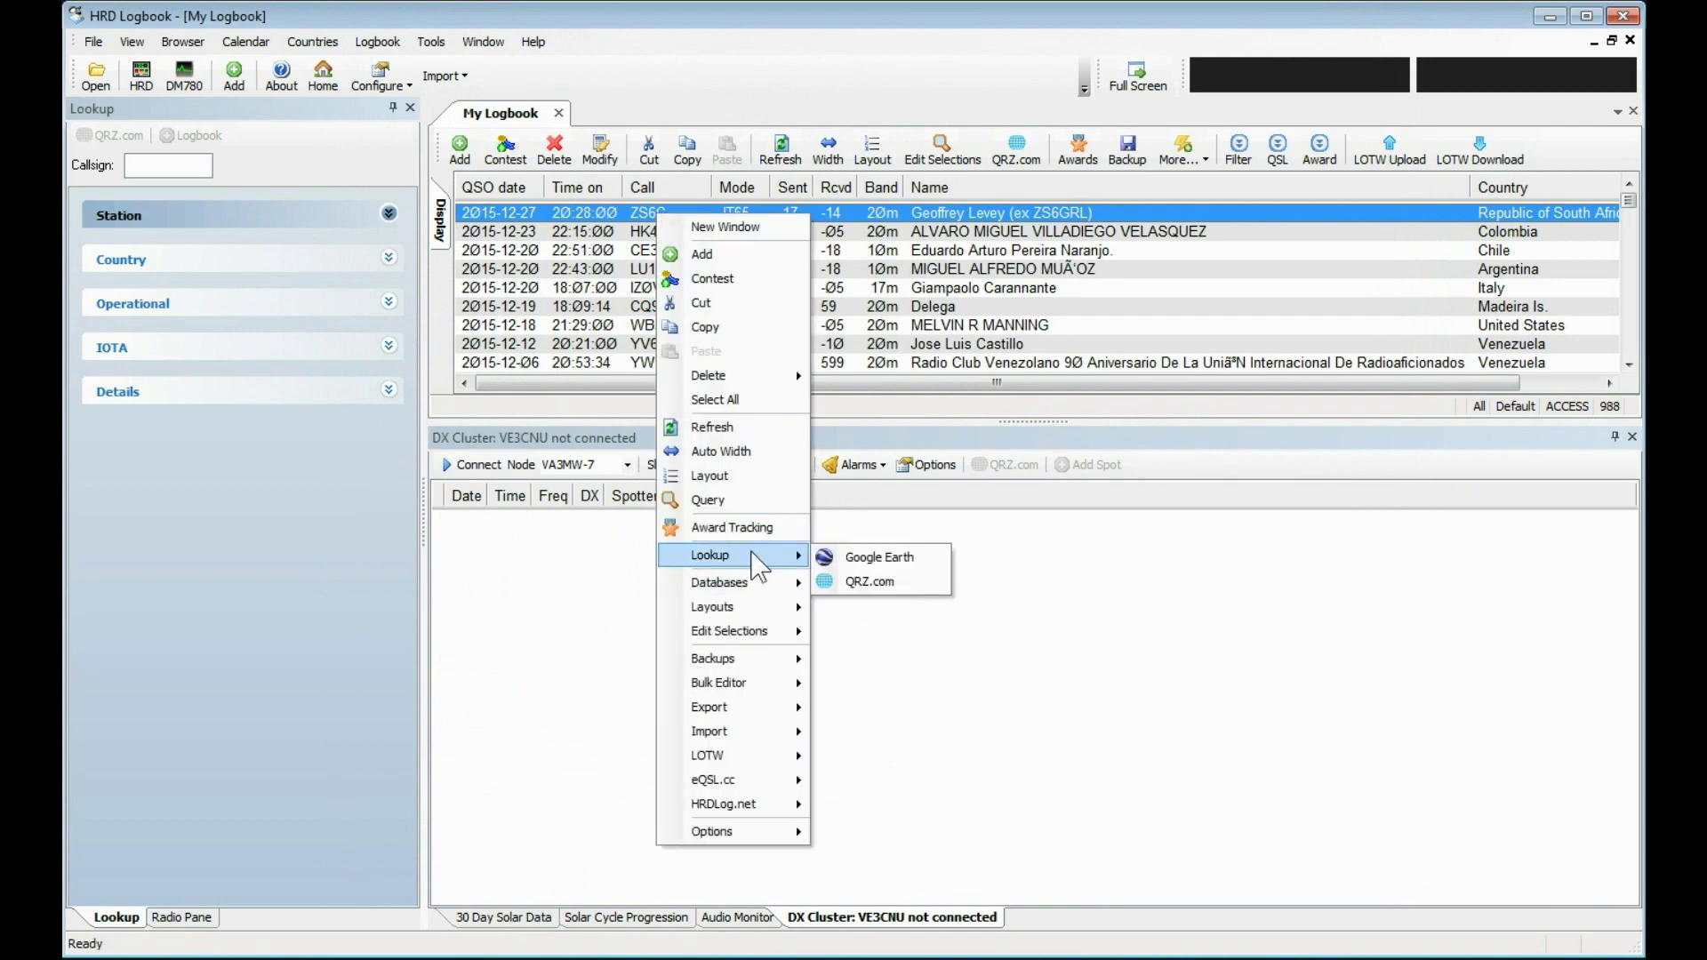
click(855, 557)
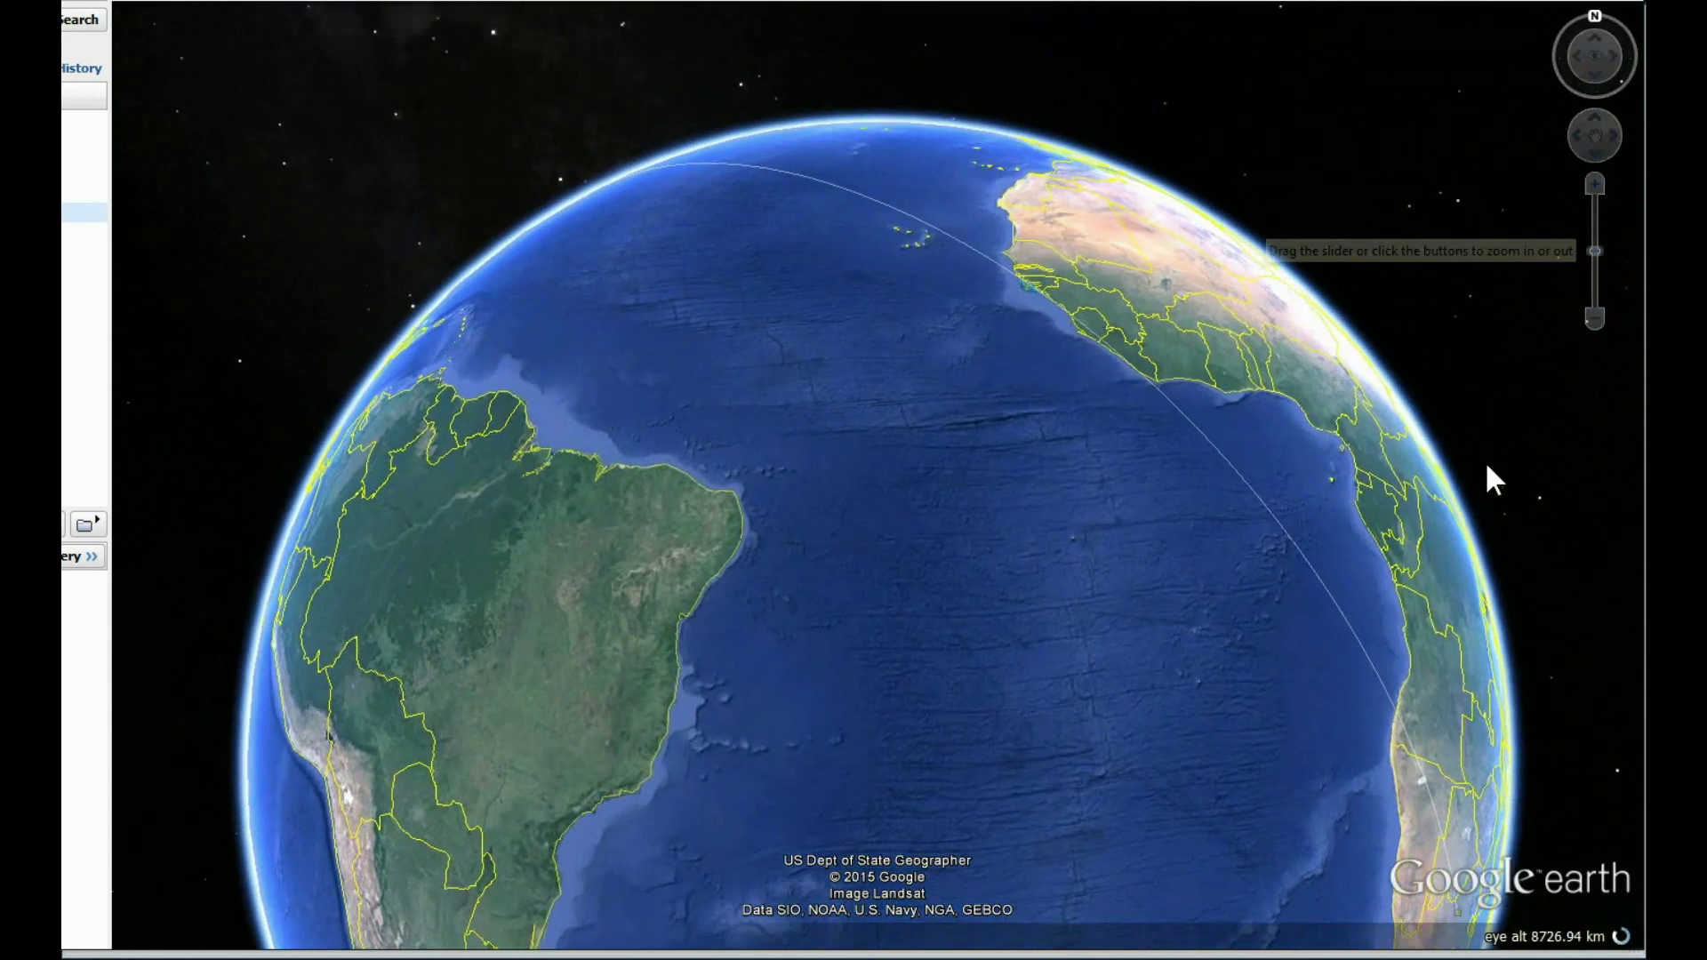
drag(1014, 740, 389, 531)
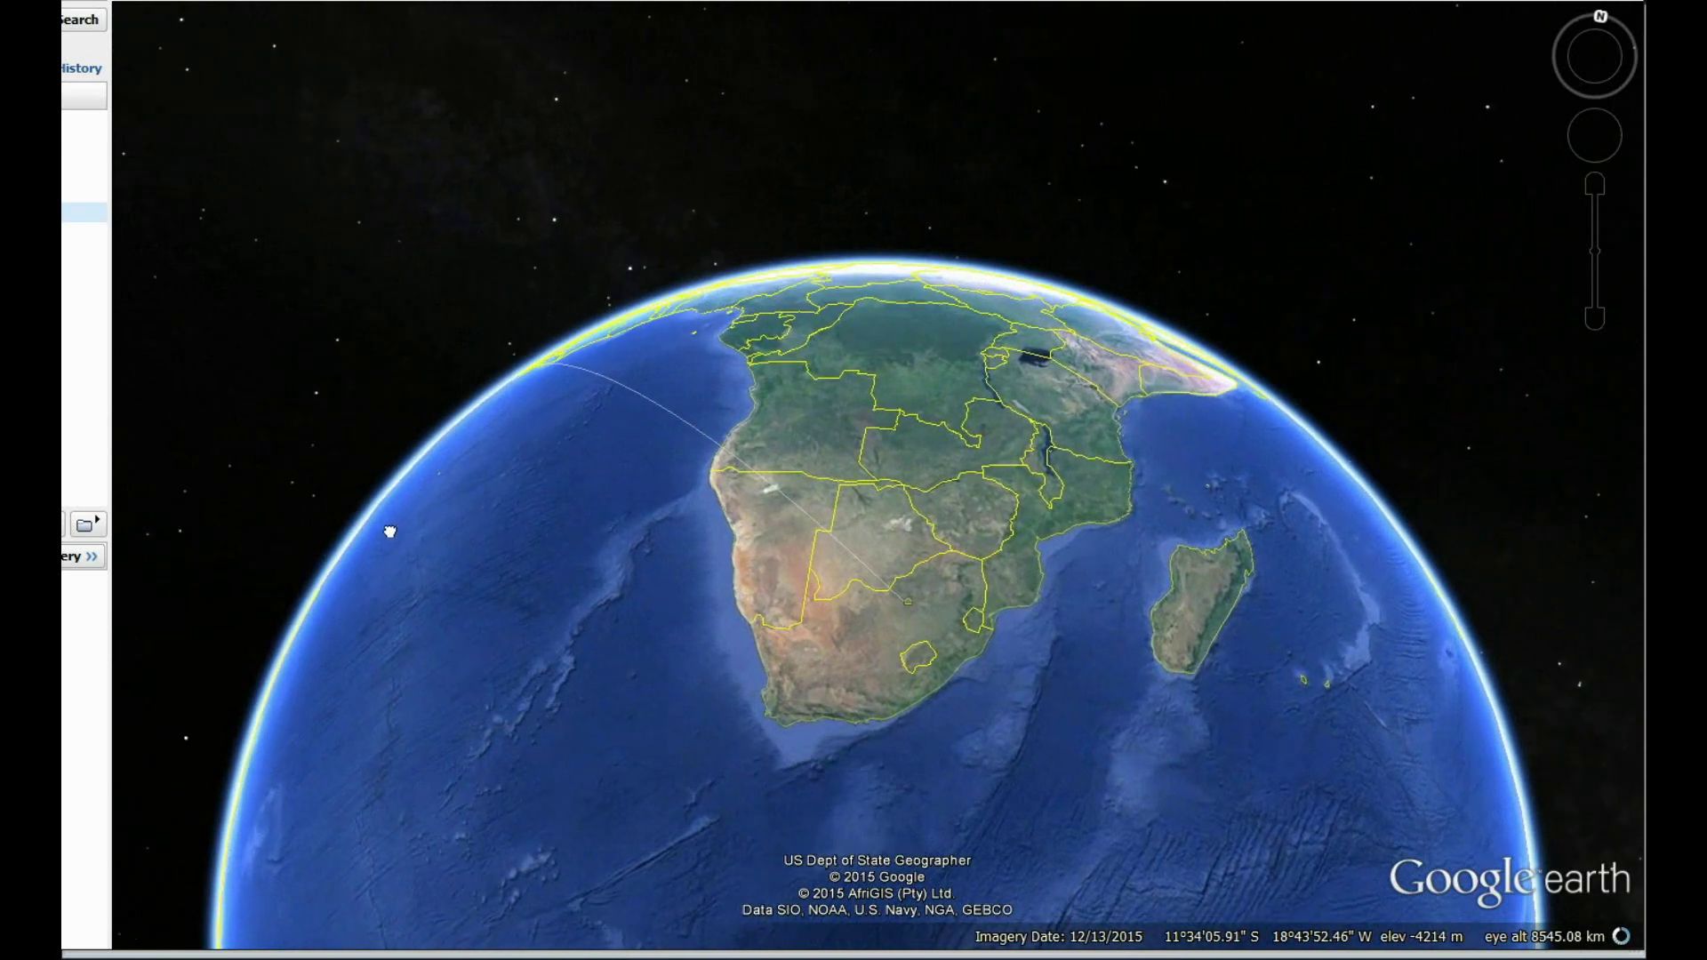
click(904, 599)
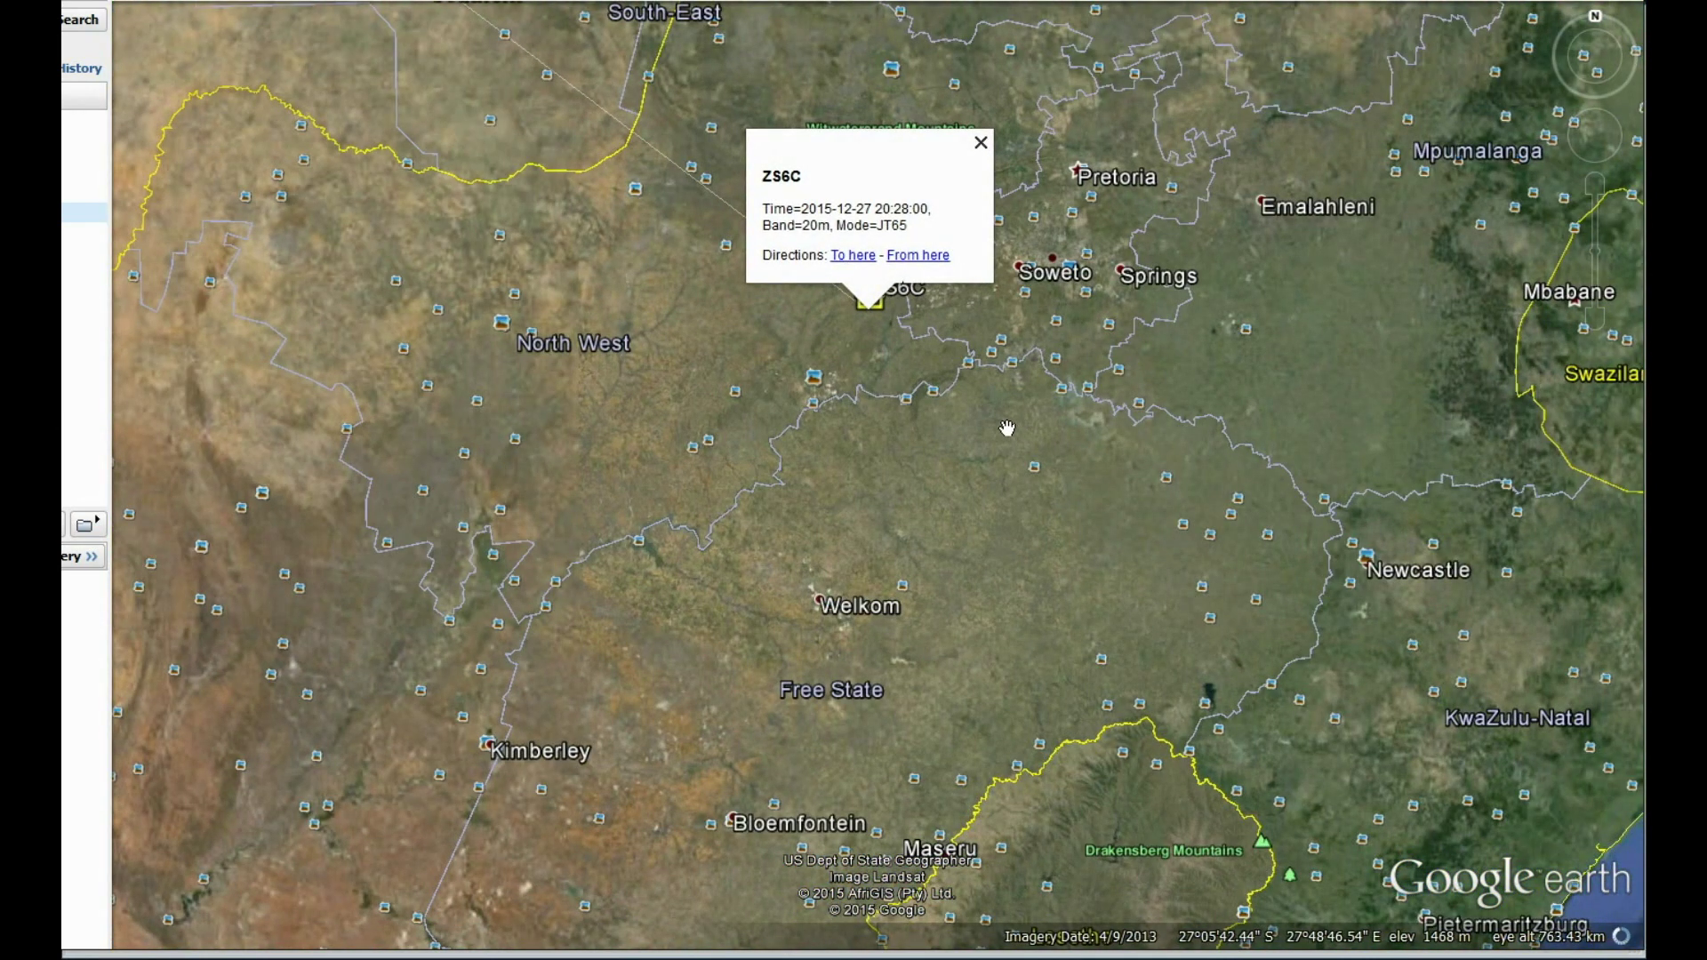
mouse_move(1593, 284)
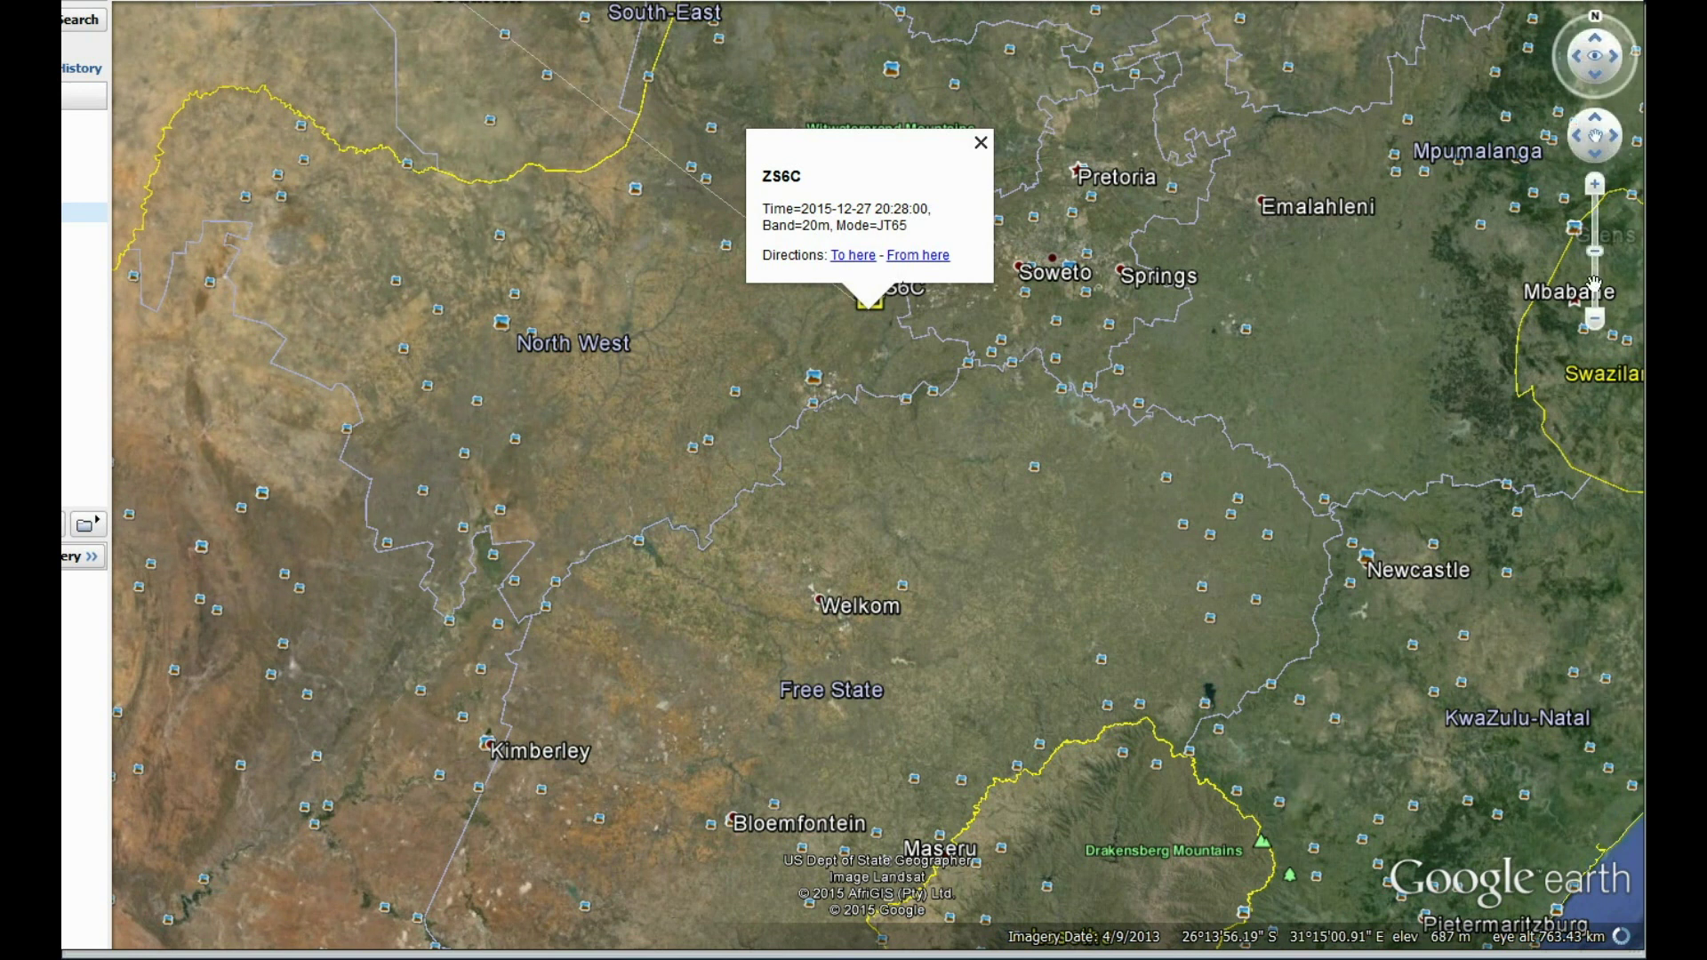
click(1594, 318)
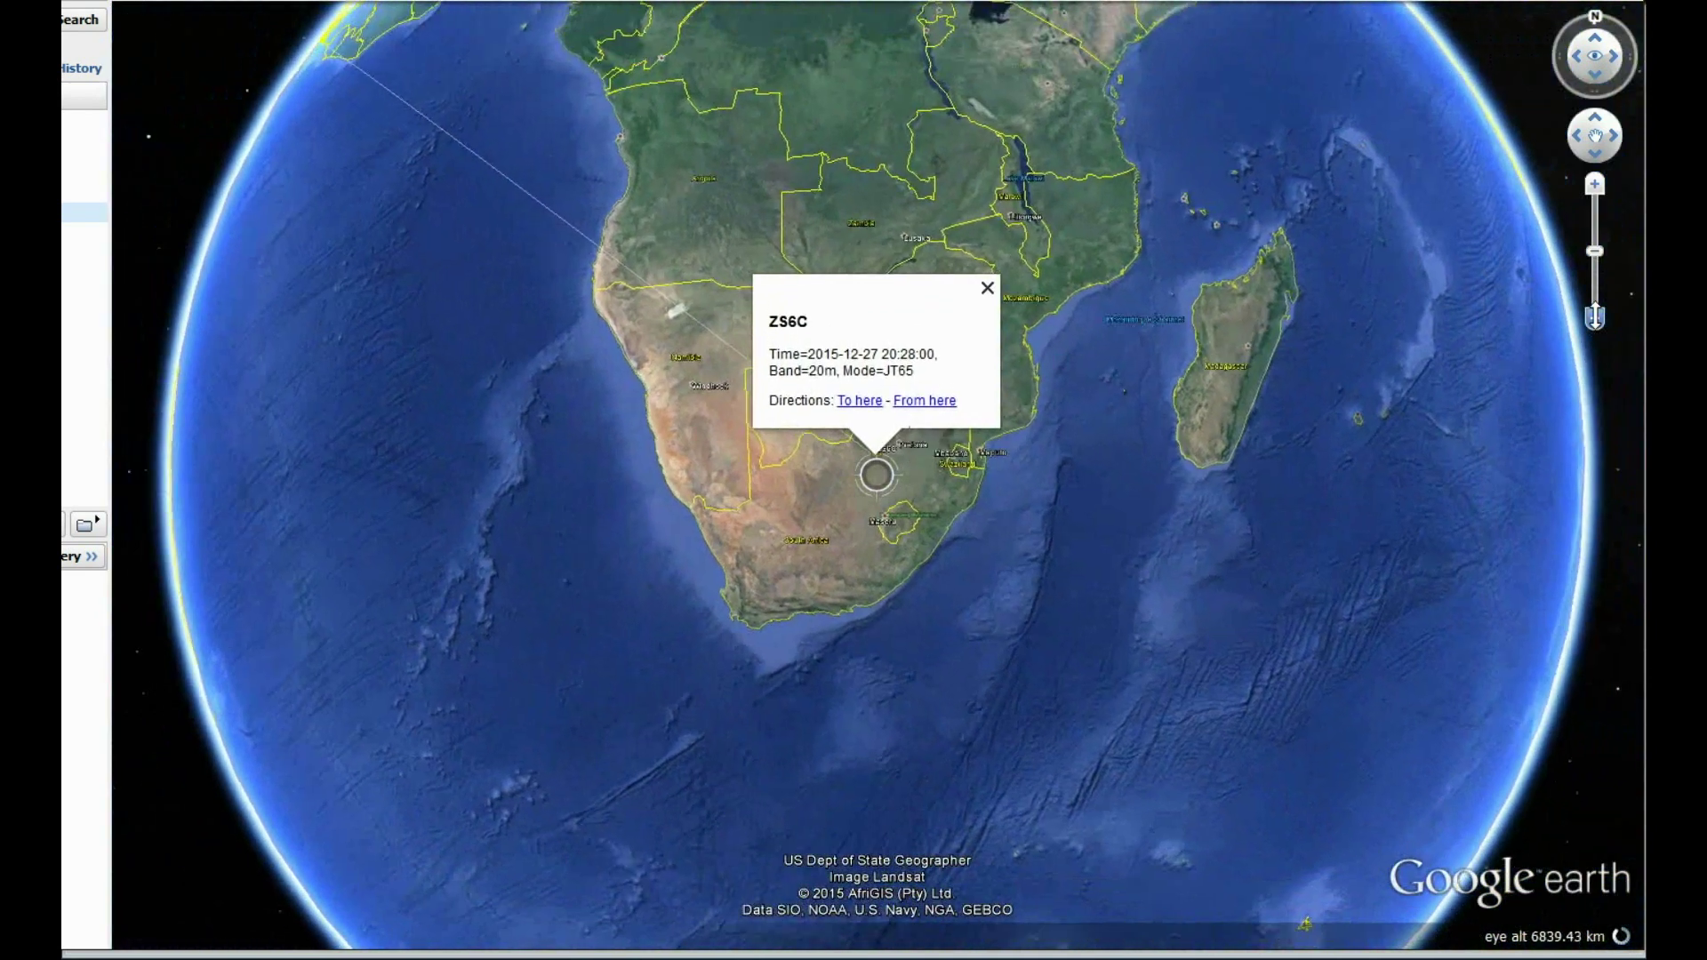
drag(492, 152, 722, 379)
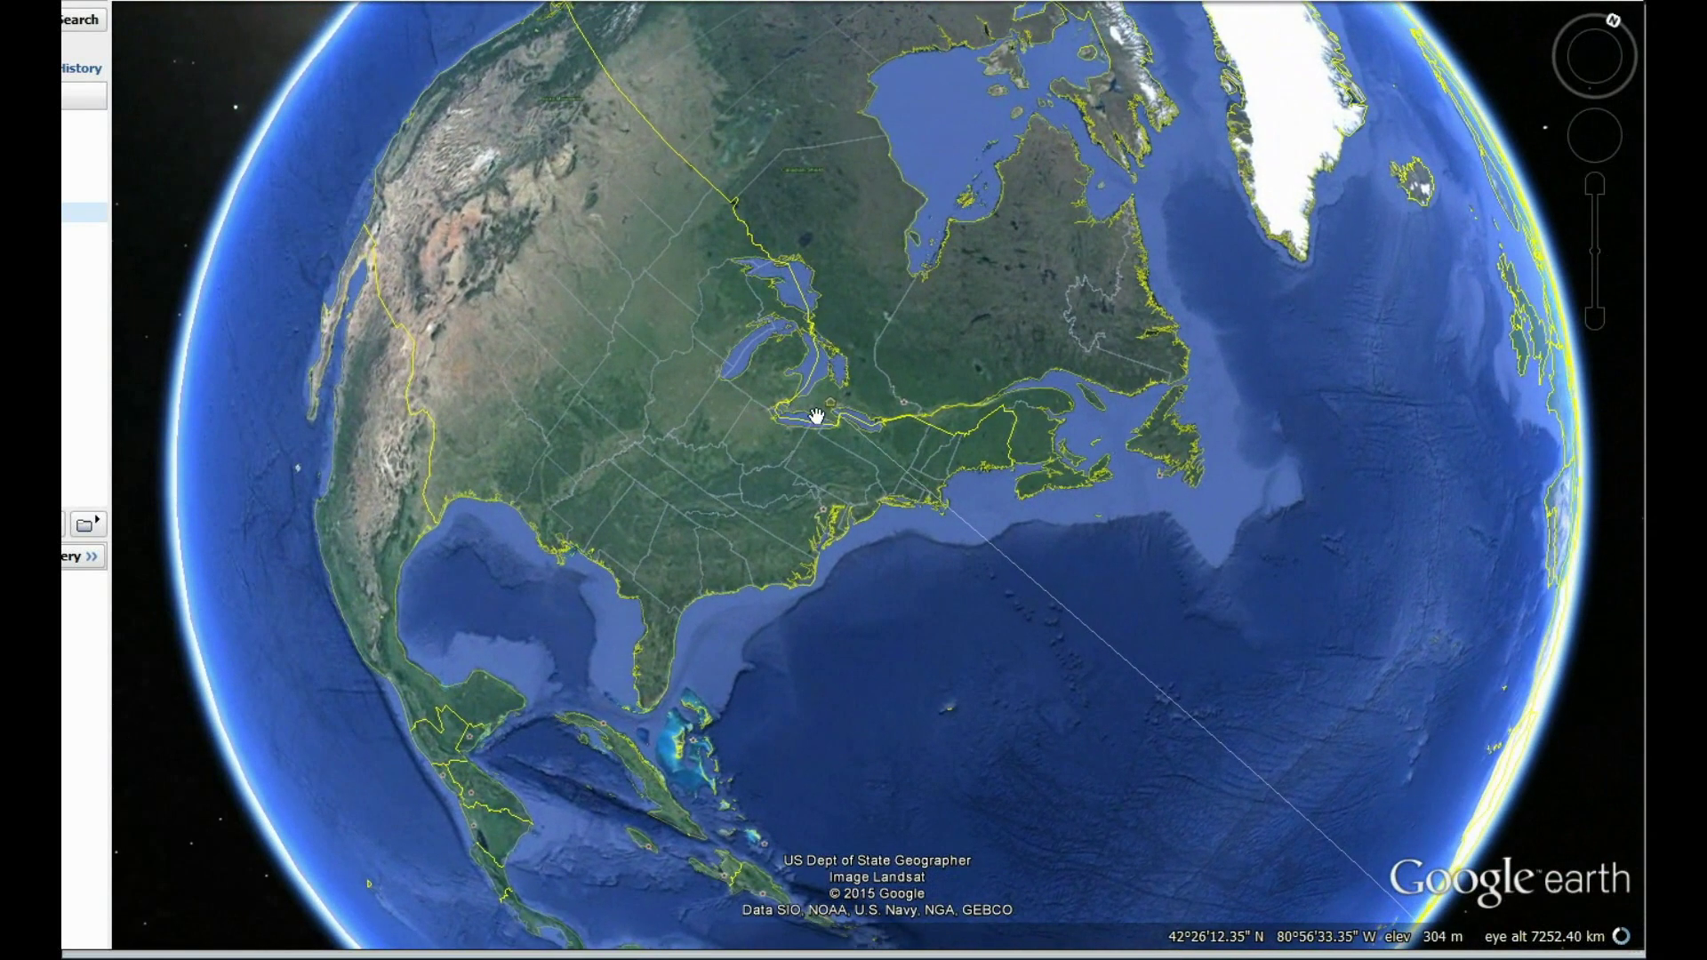
click(828, 396)
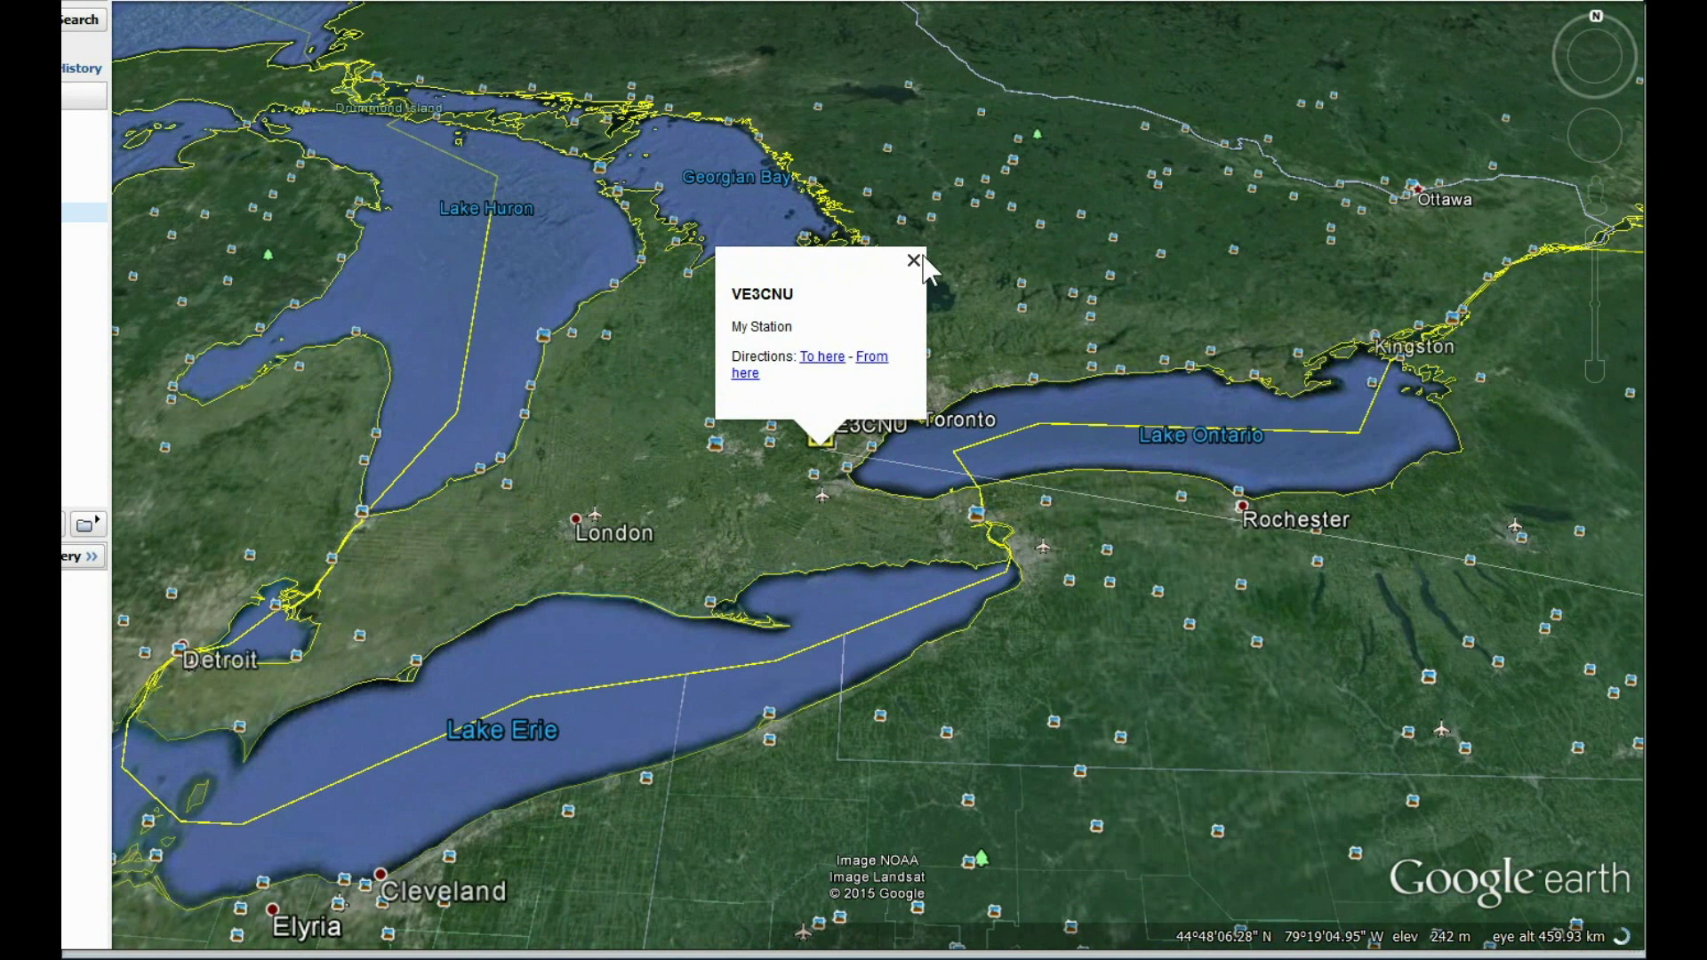
Close the VE3CNU placemark balloon and exit Google Earth, discarding the temporary places.
click(913, 261)
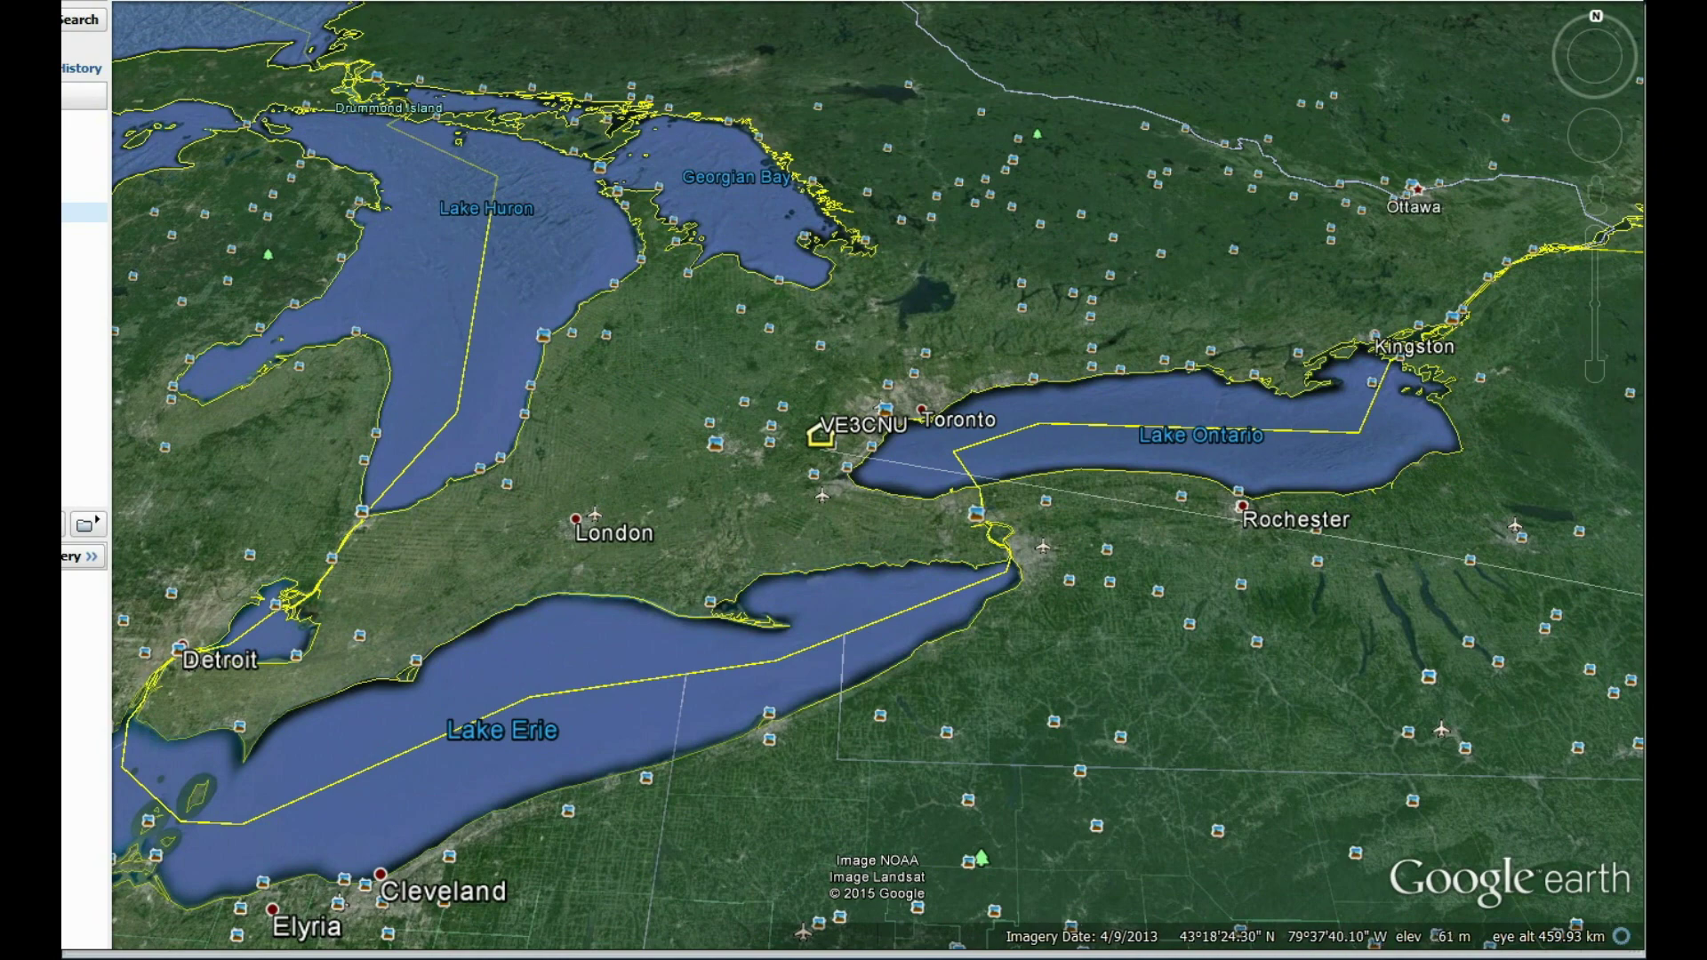
key(alt+F4)
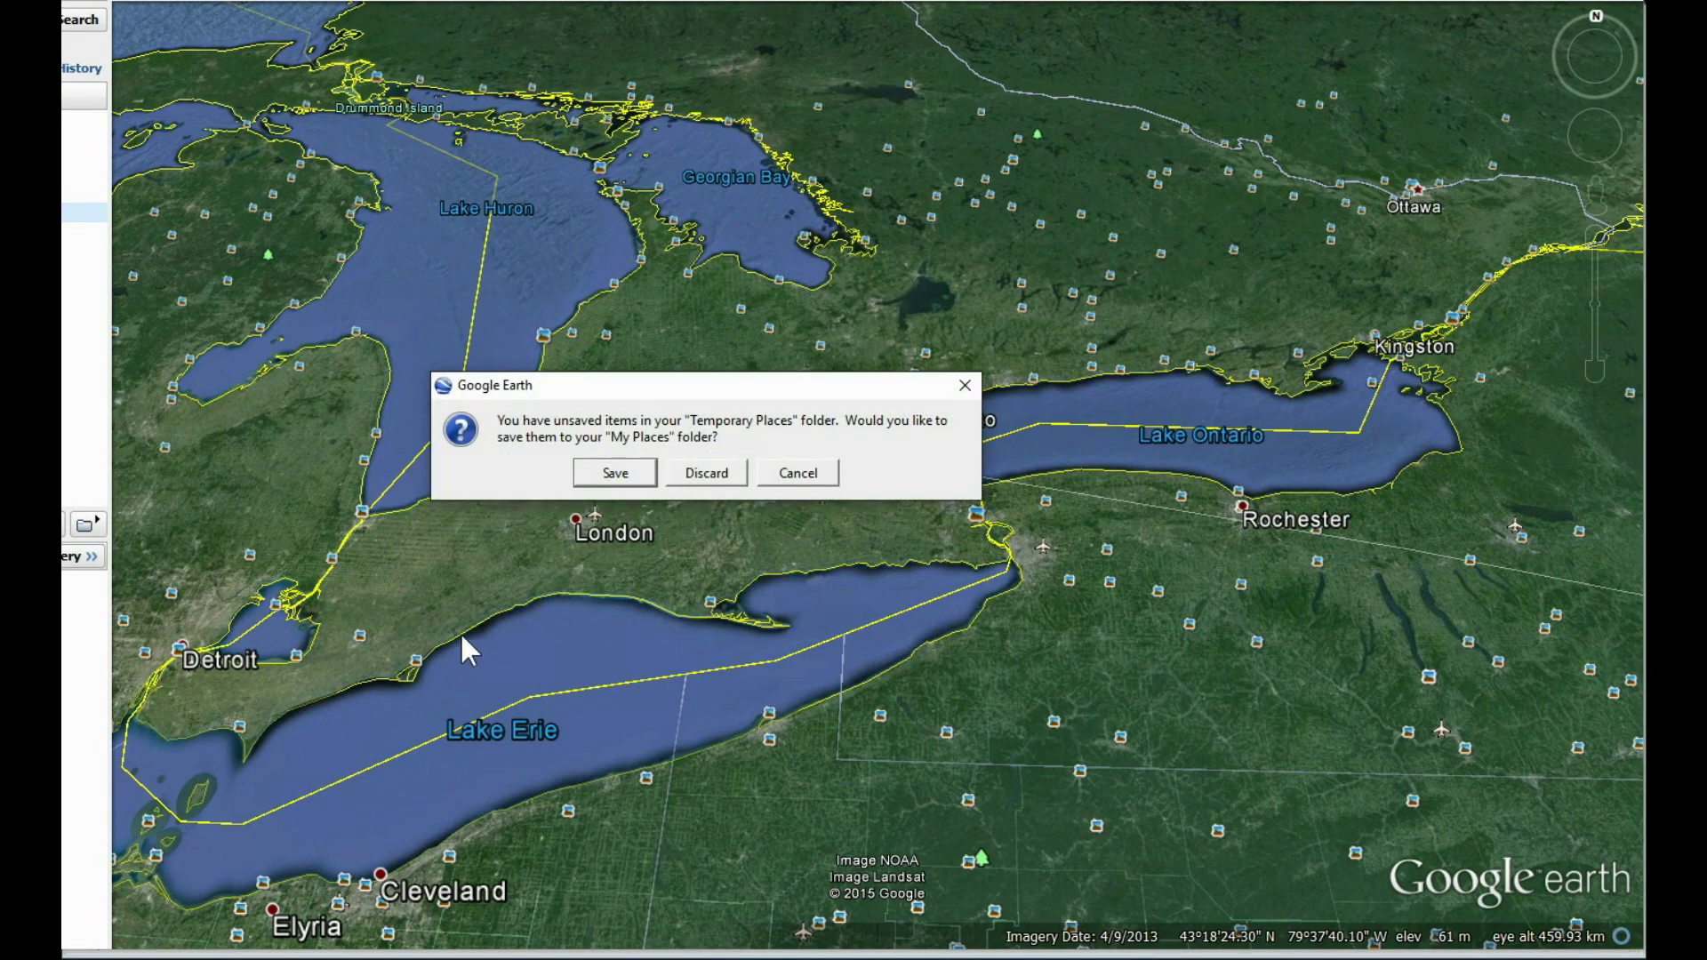
click(706, 476)
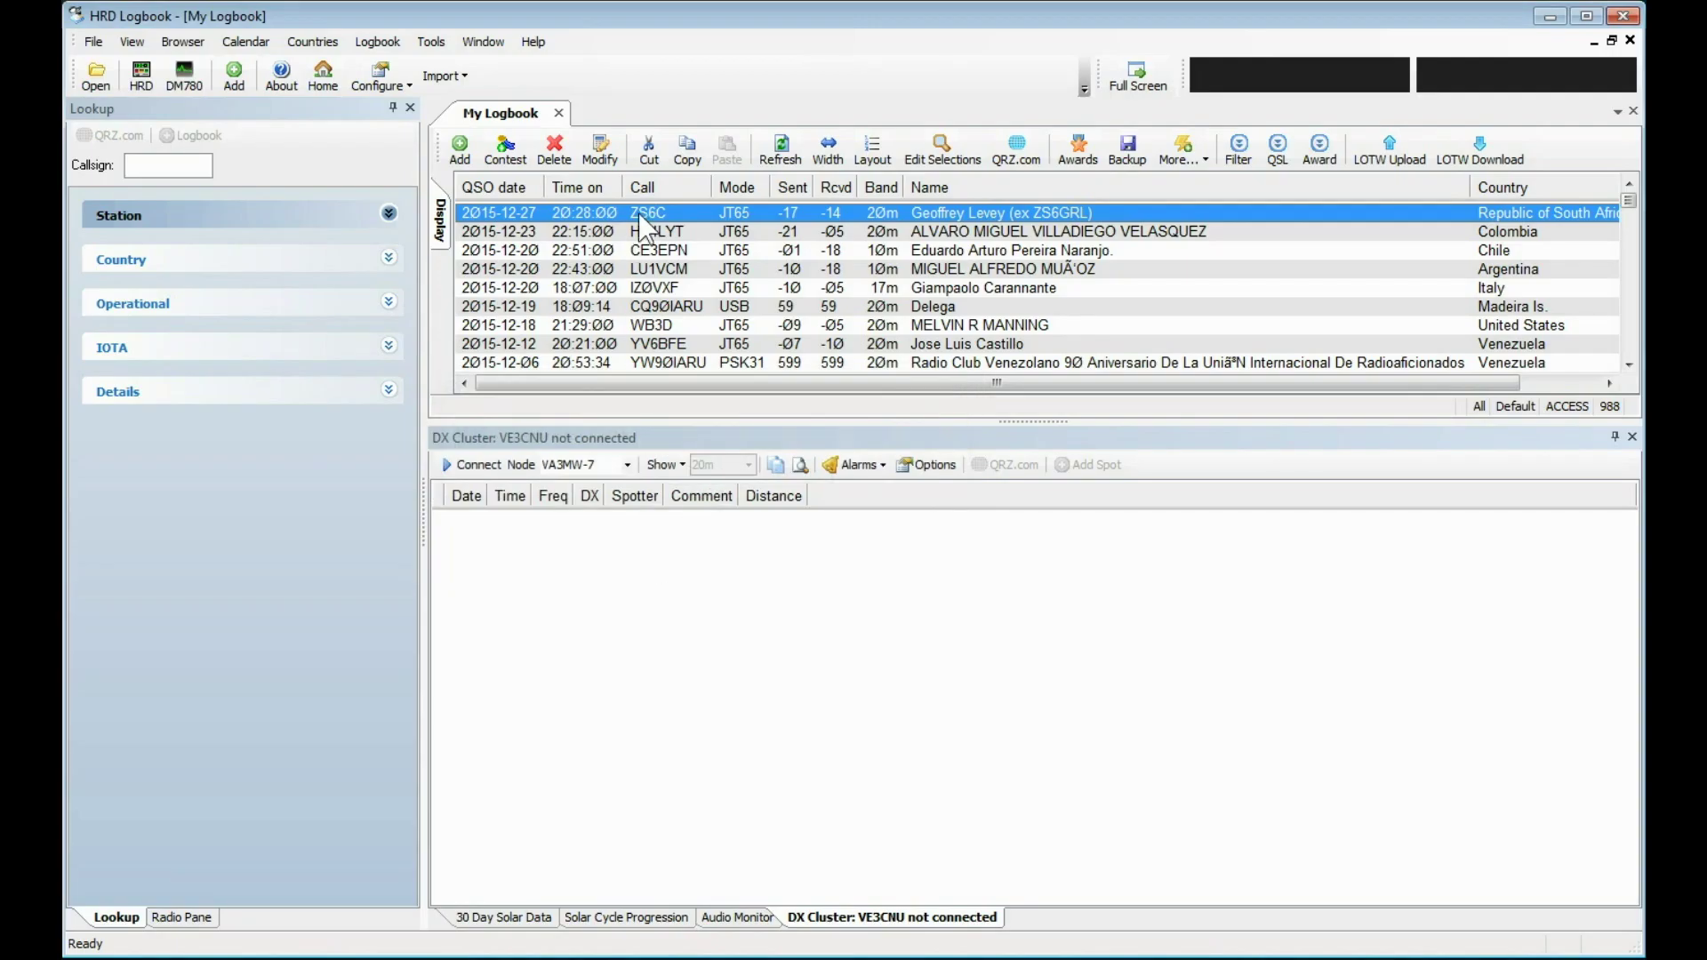
Look up the ZS6C contact on QRZ.com from the logbook and open its page in the external web browser.
right_click(640, 217)
mouse_move(750, 555)
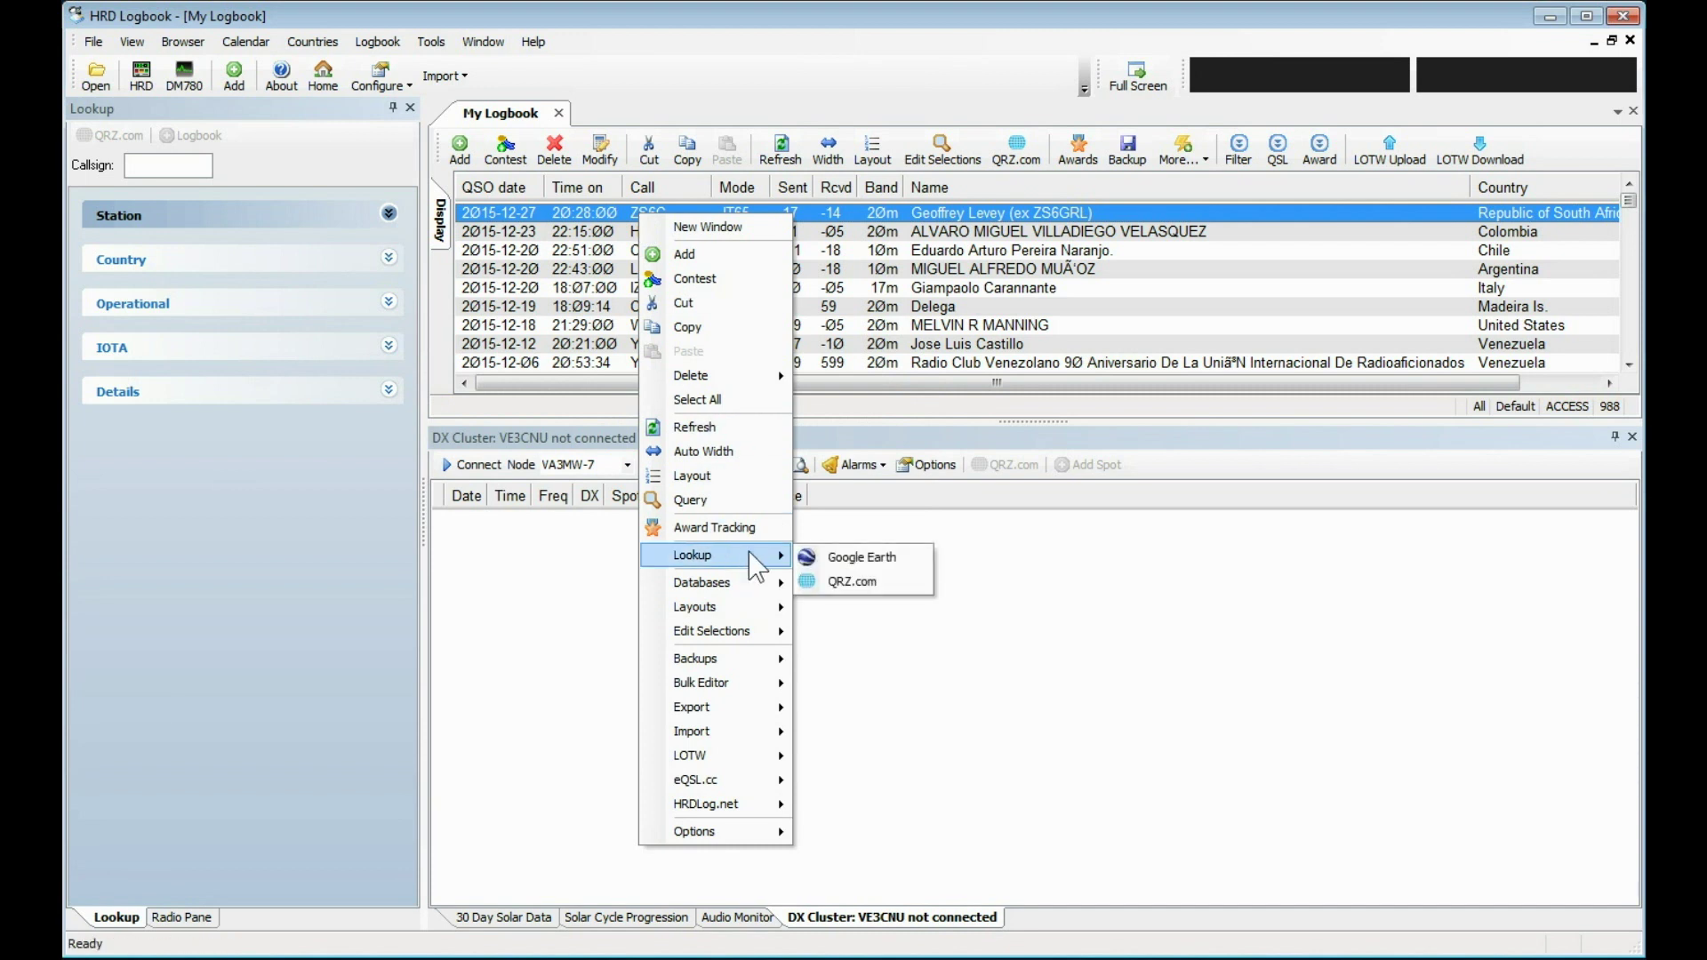
click(844, 581)
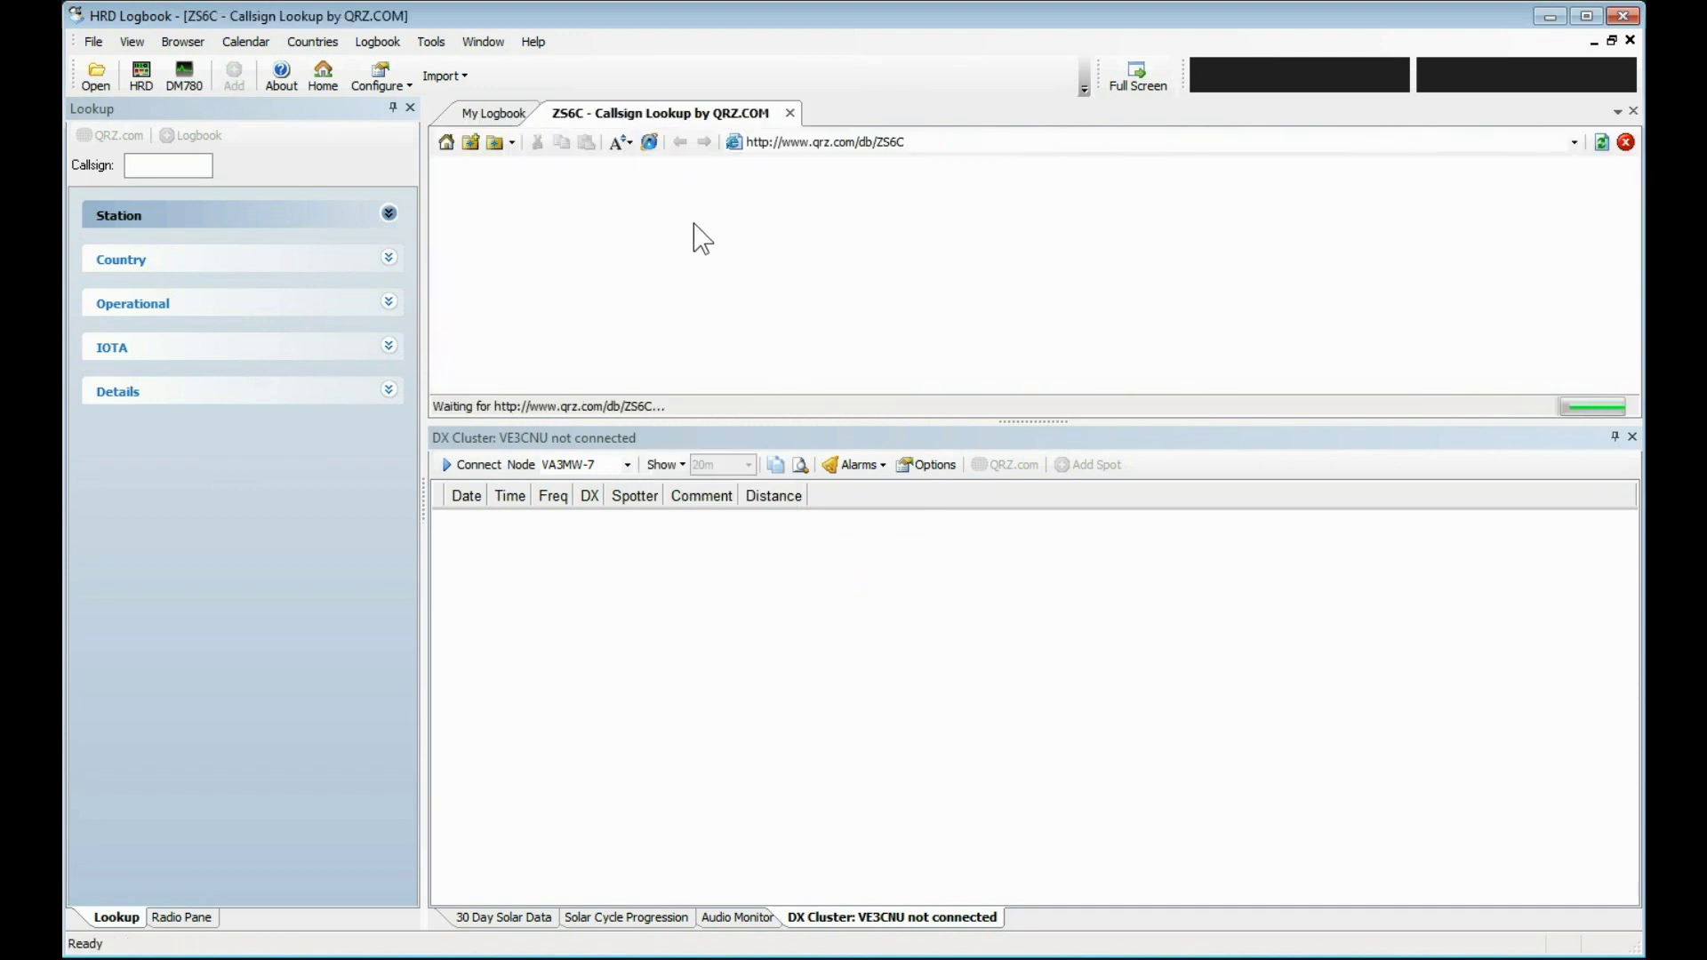
click(650, 140)
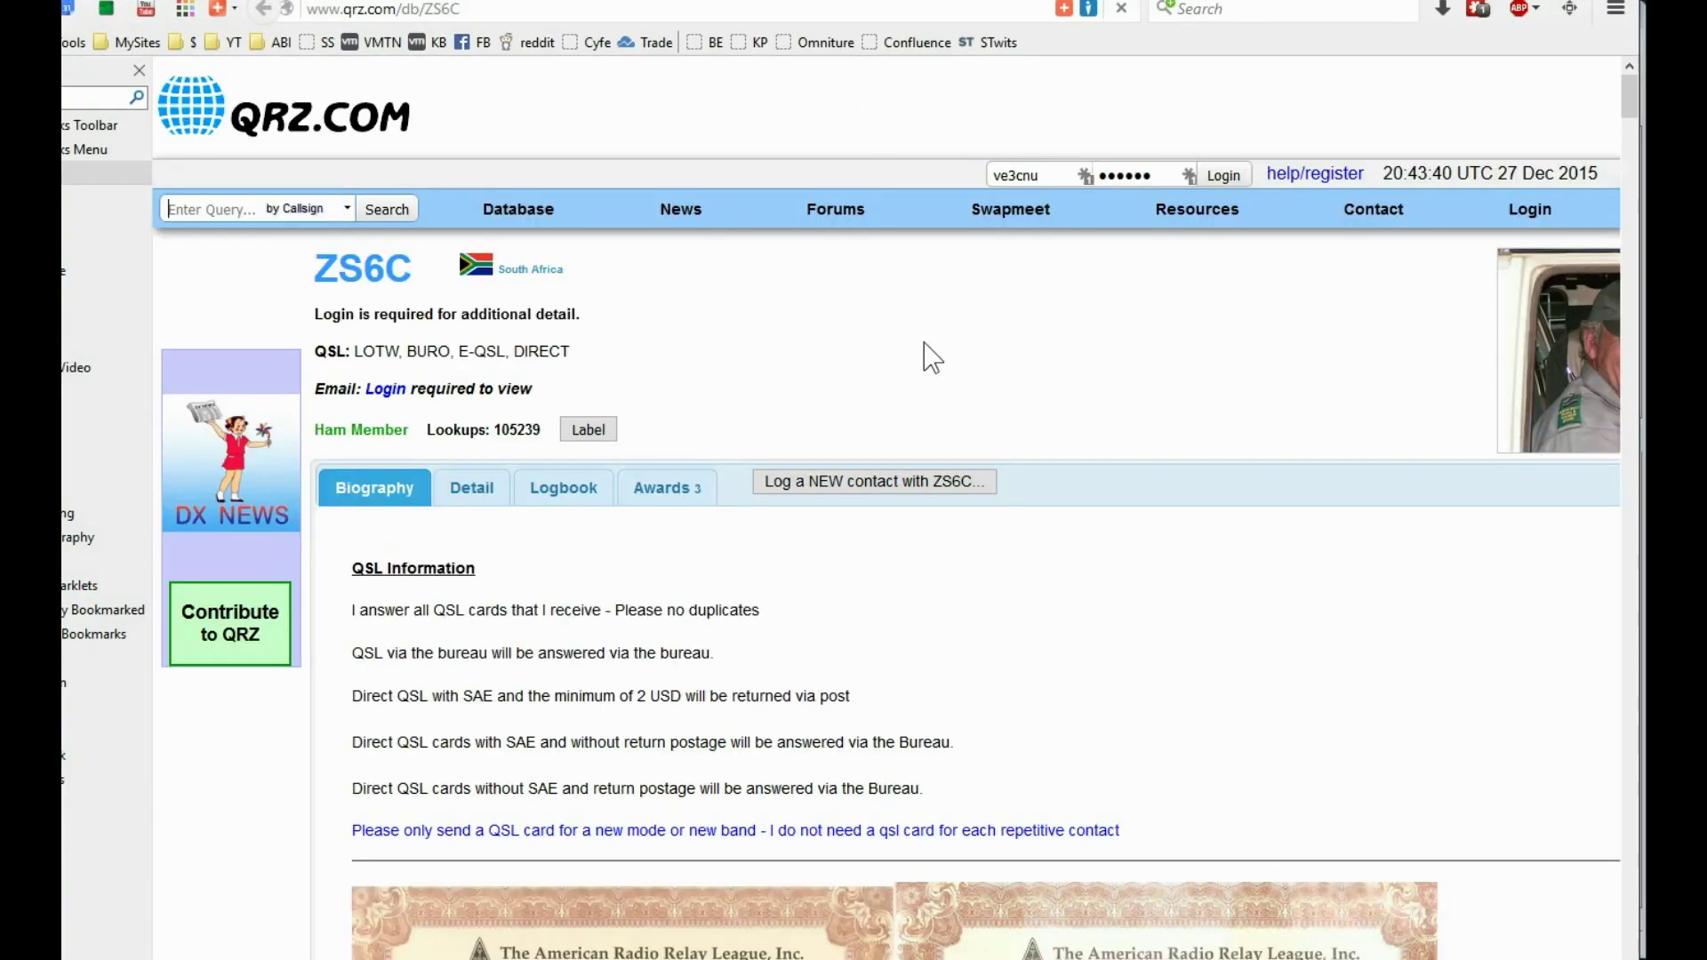
View the operator's photo at full size, closing the bookmarks sidebar, and return to the ZS6C page.
click(1551, 371)
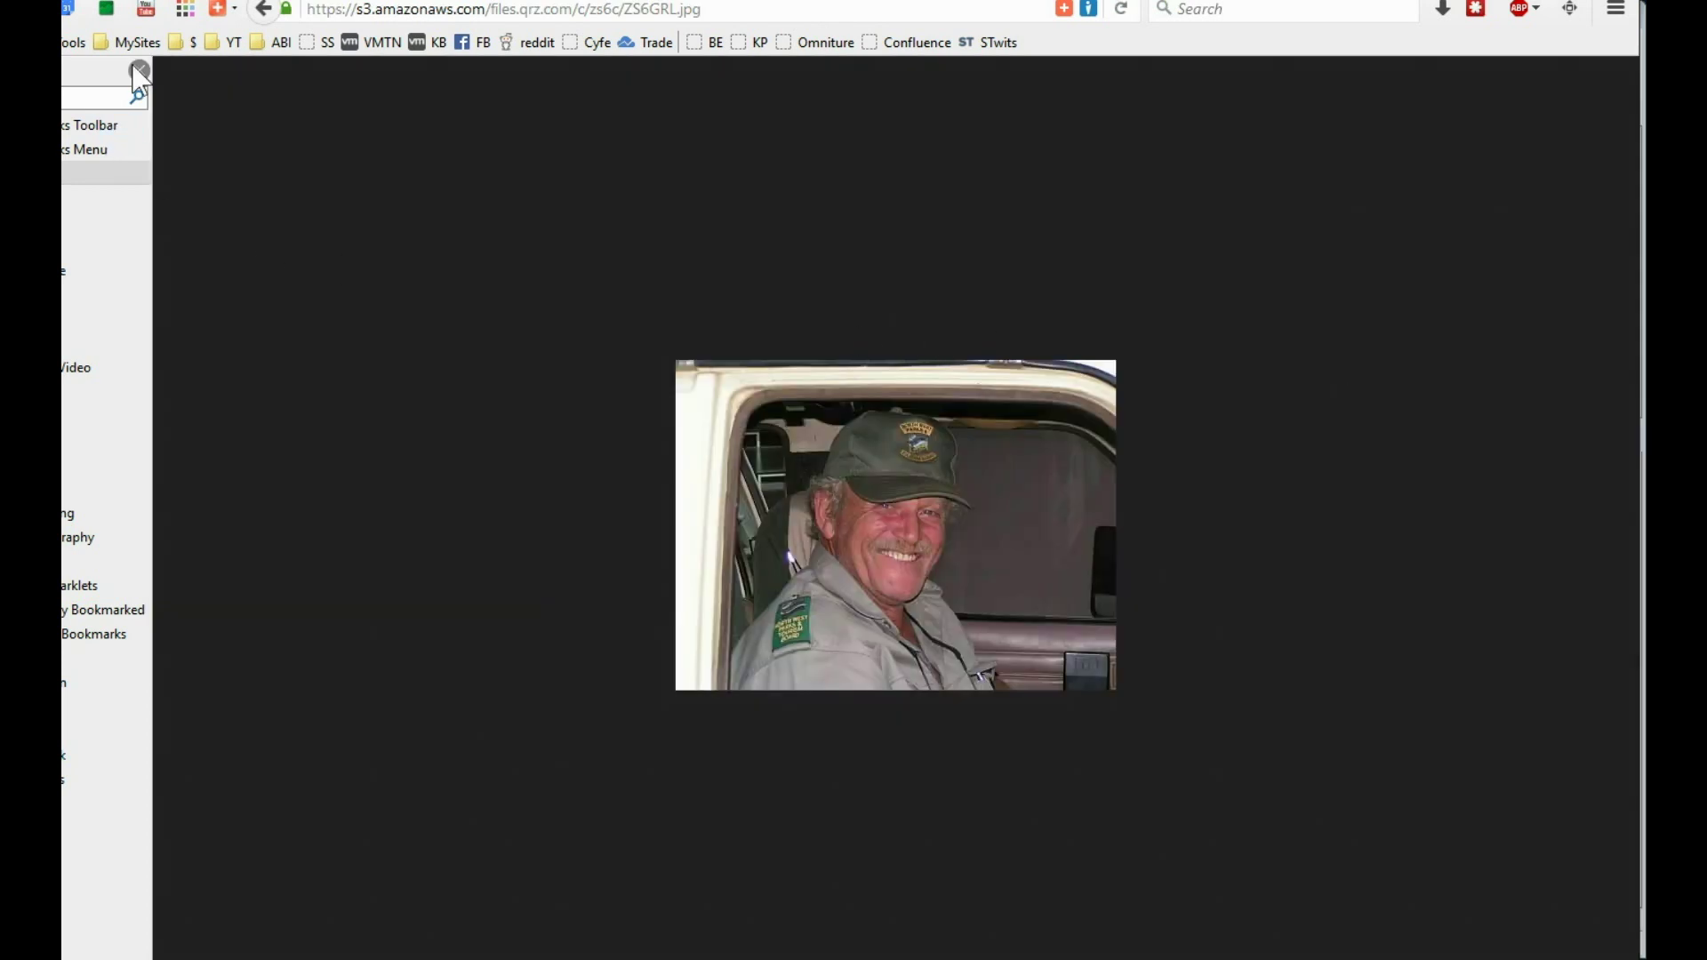
click(140, 70)
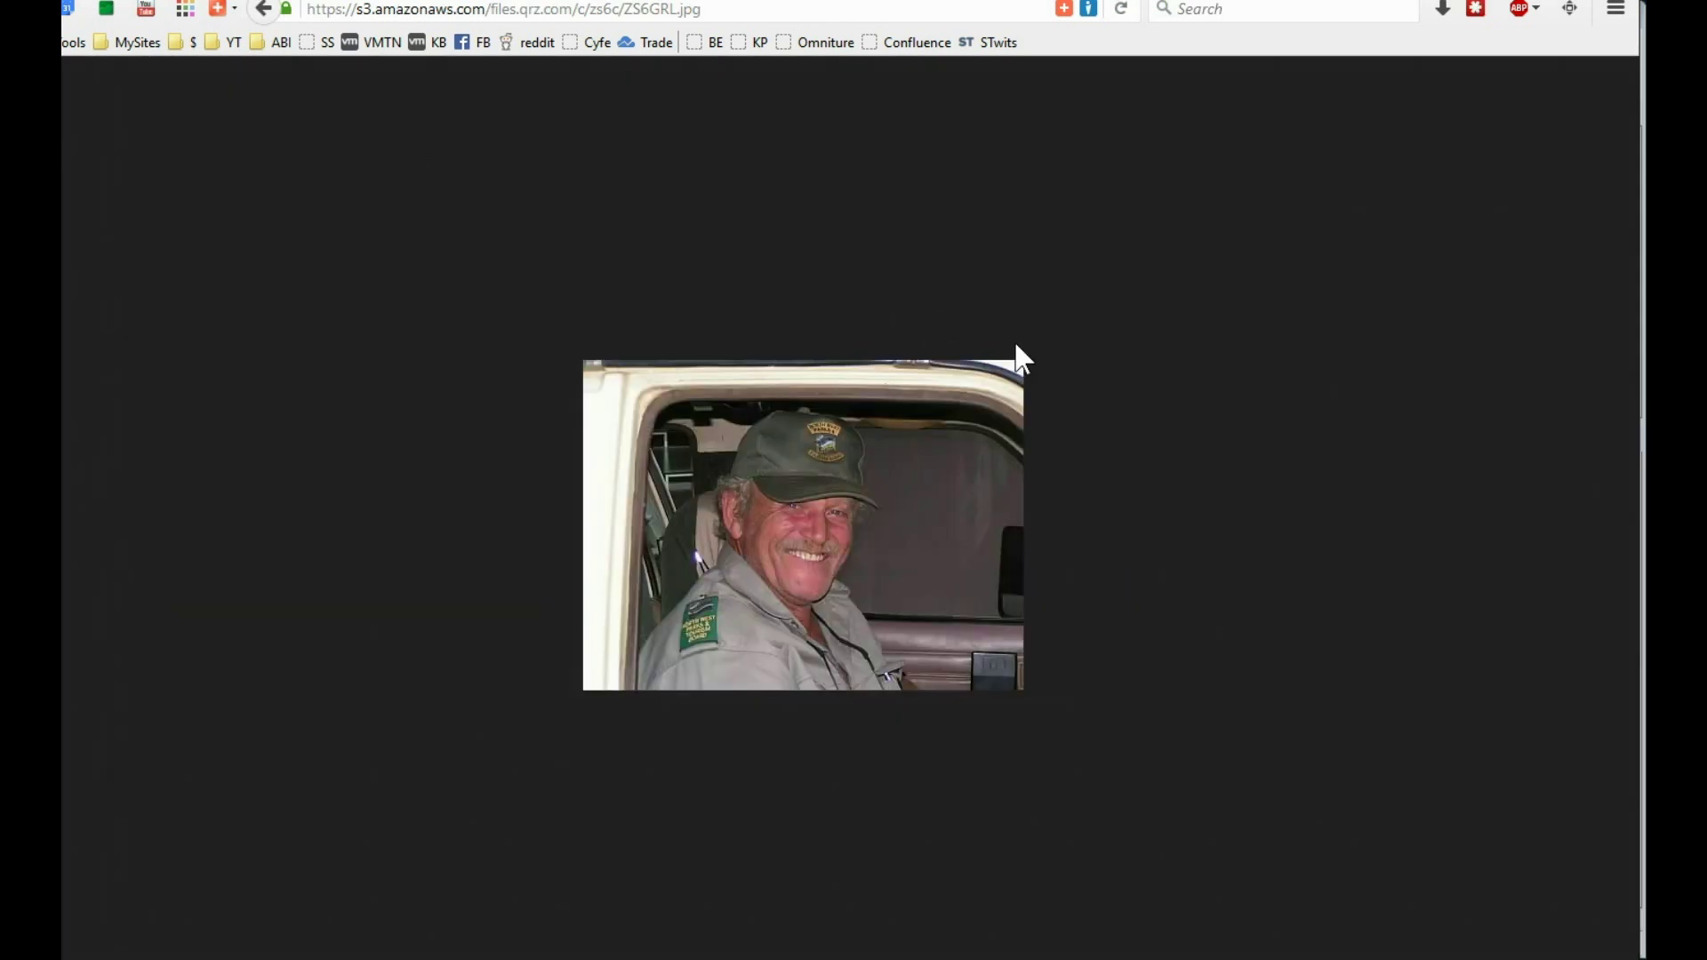
click(263, 10)
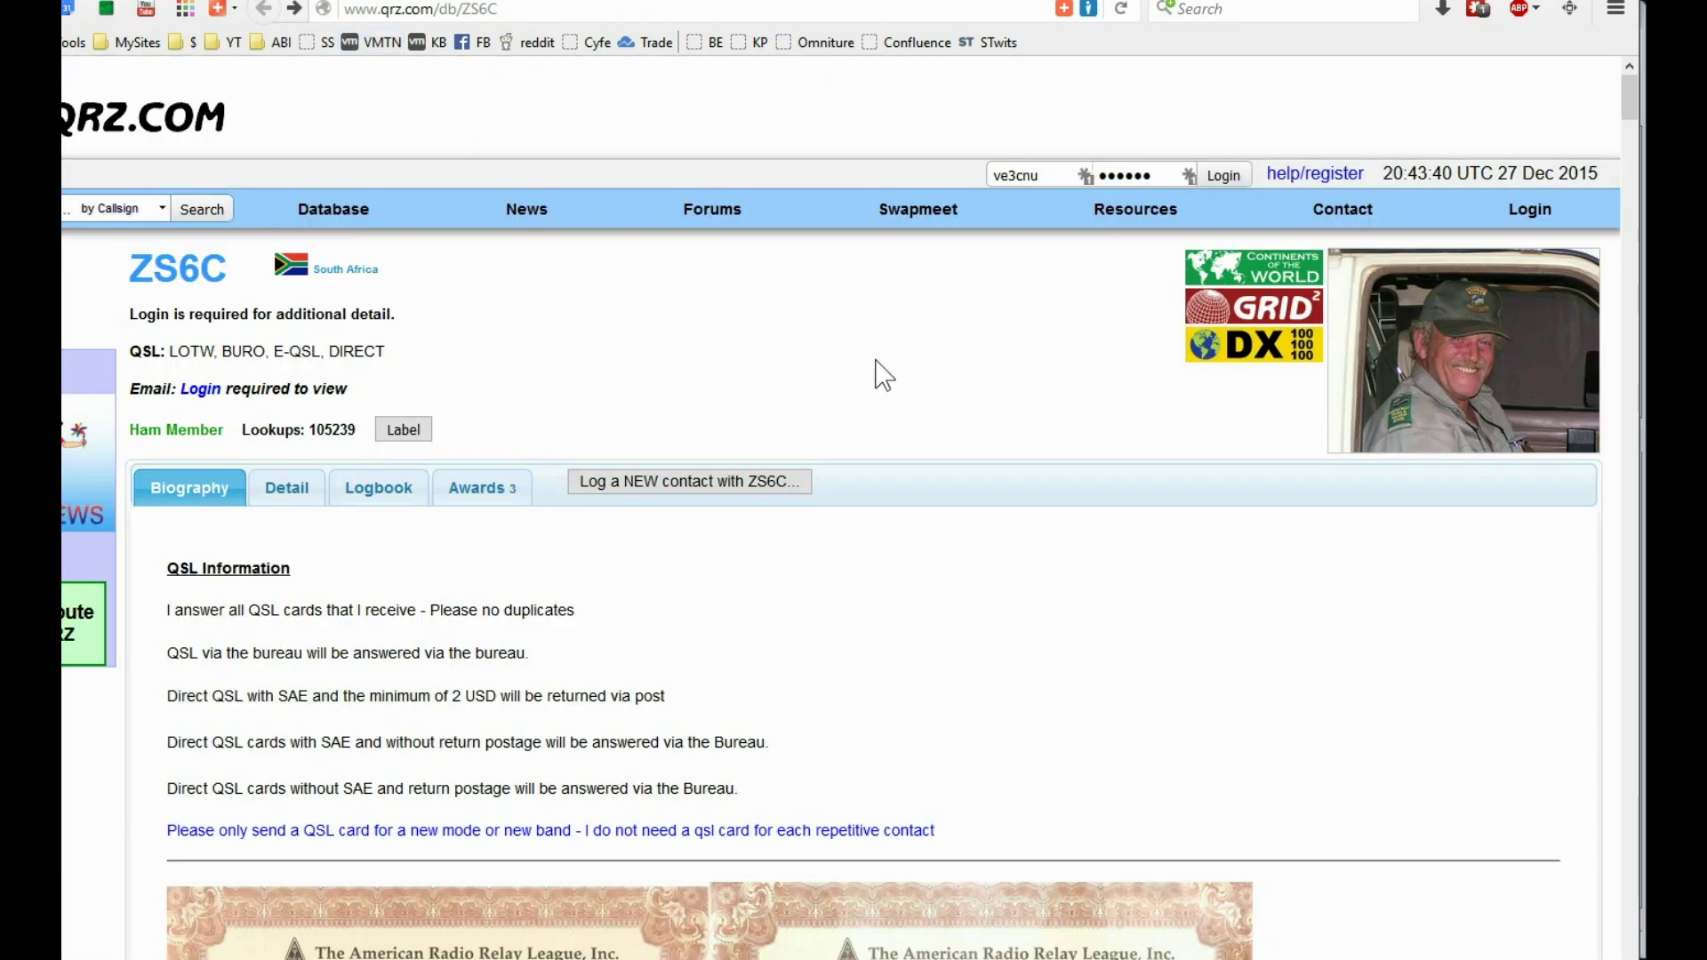
scroll(882, 374, down, 10)
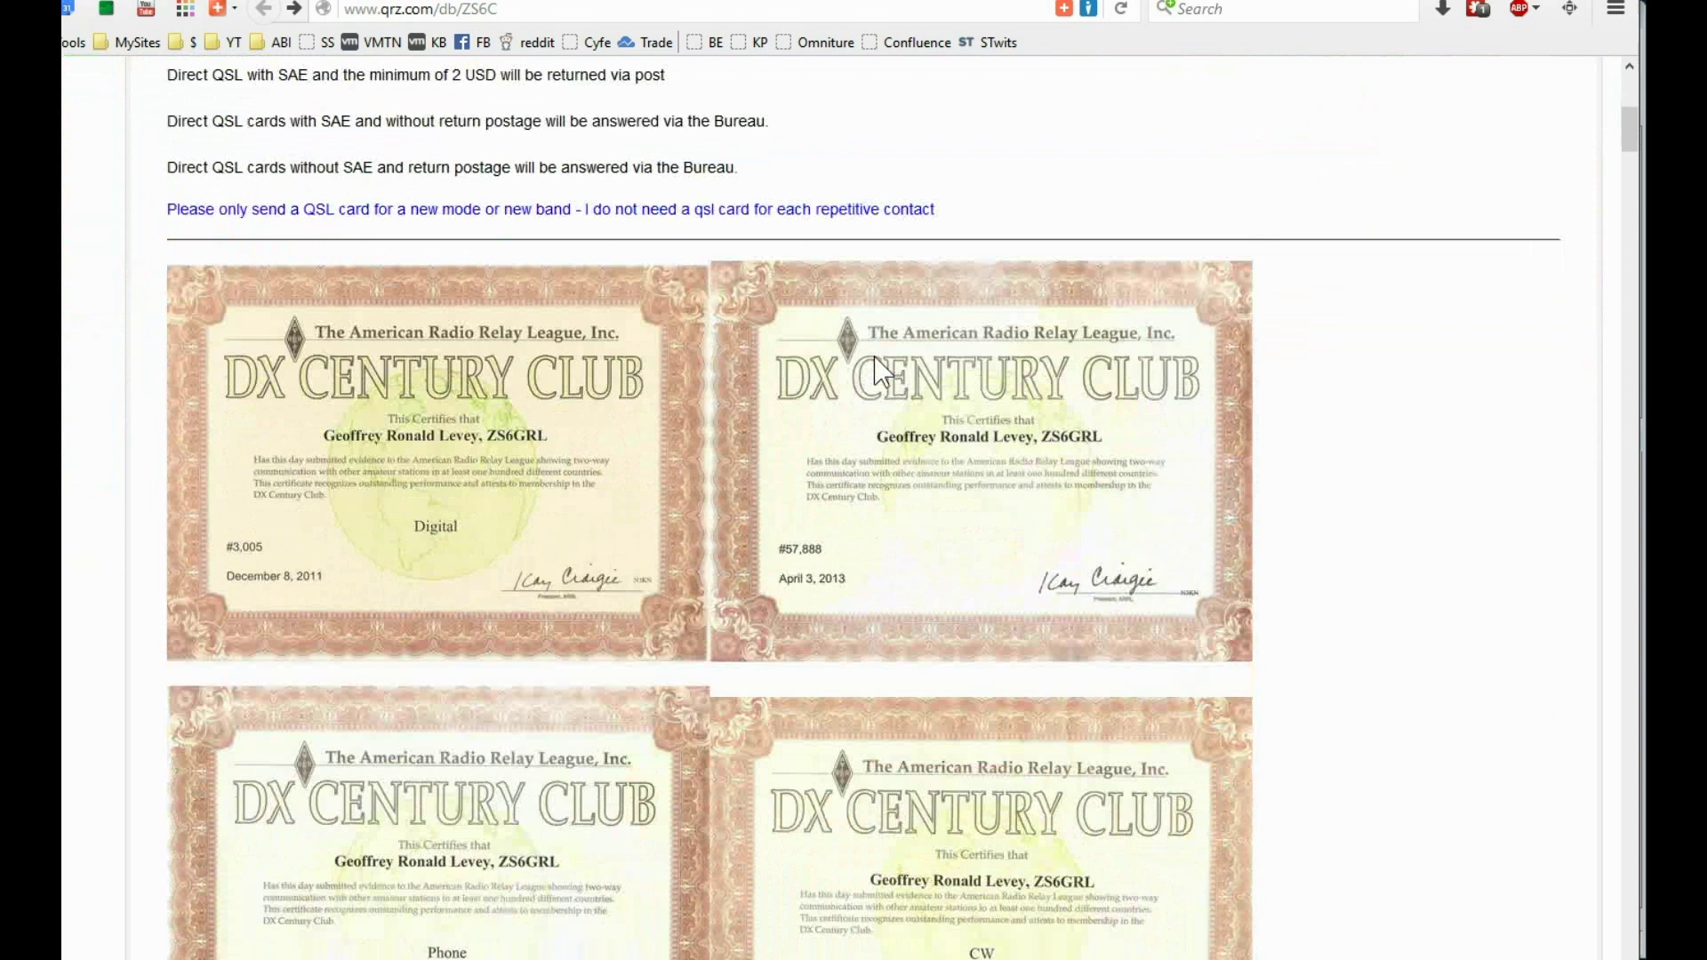
scroll(873, 356, down, 5)
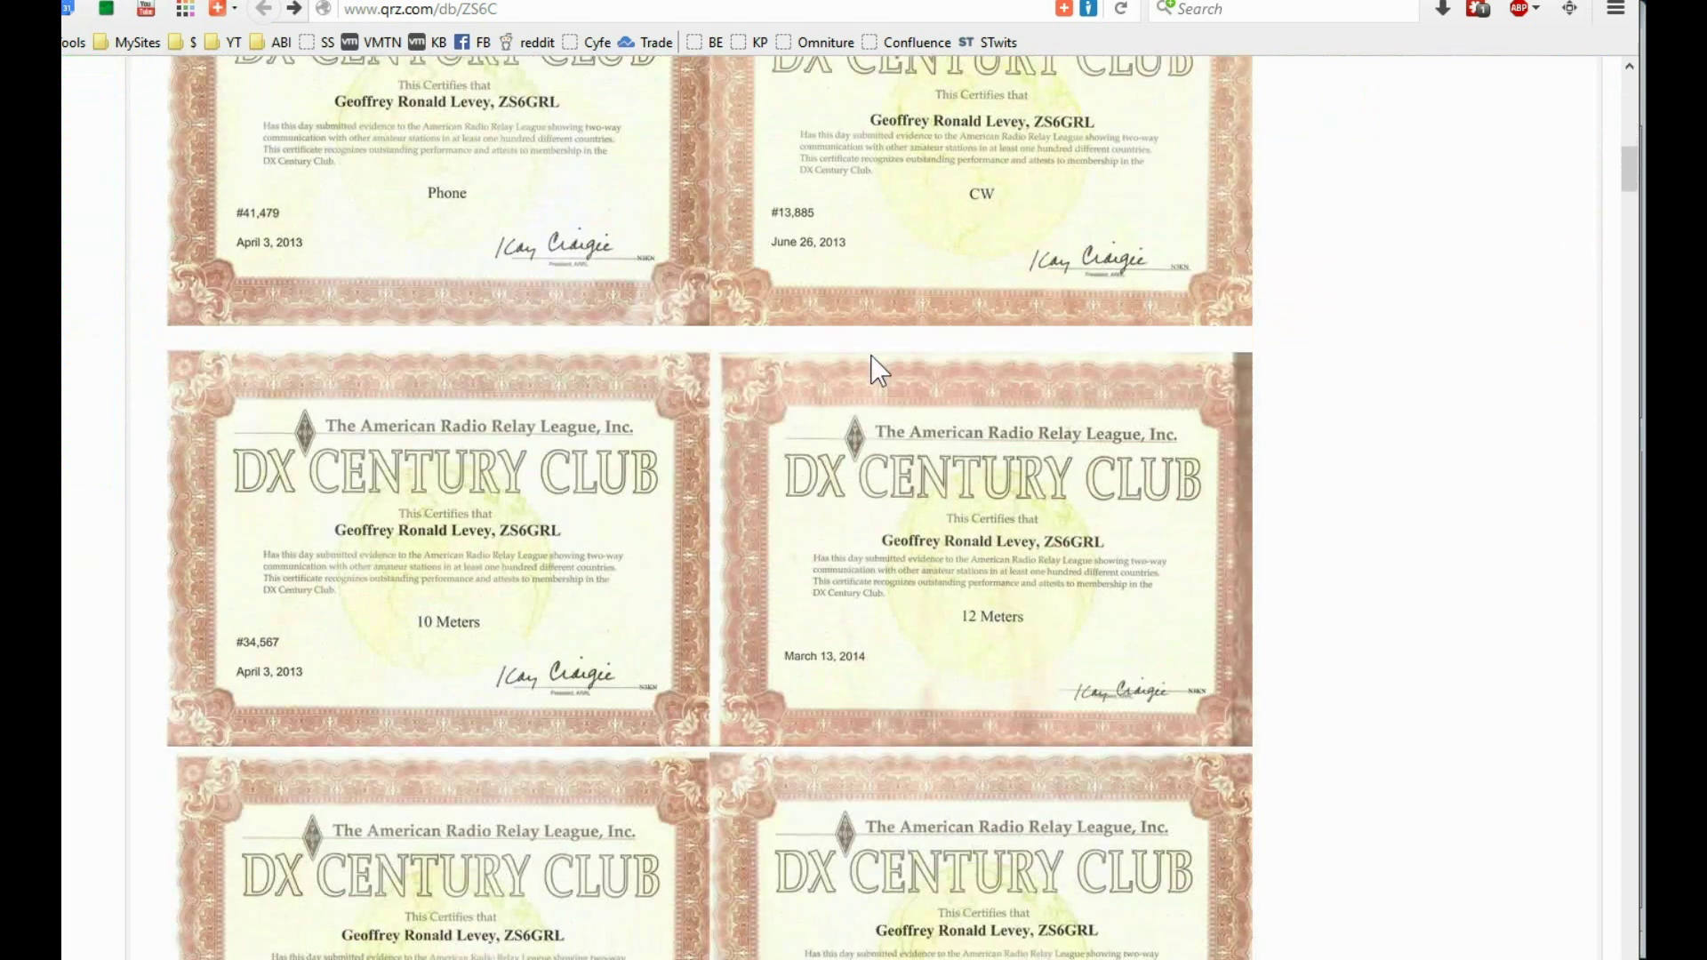
scroll(872, 354, down, 12)
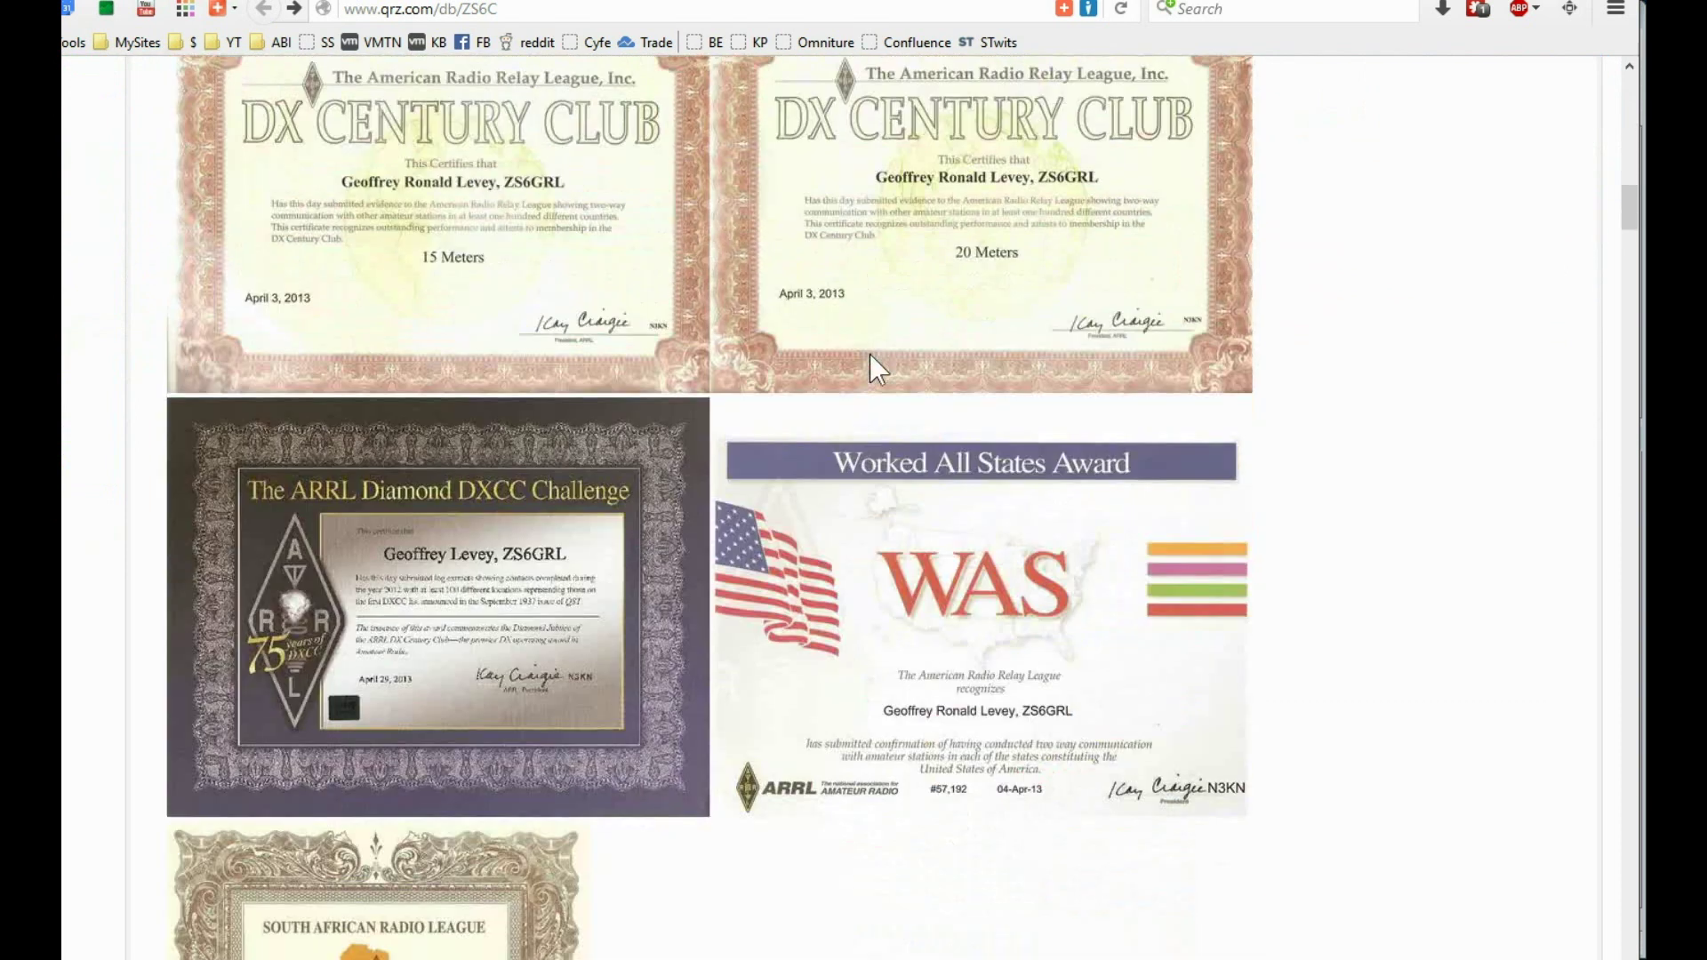
scroll(871, 367, down, 17)
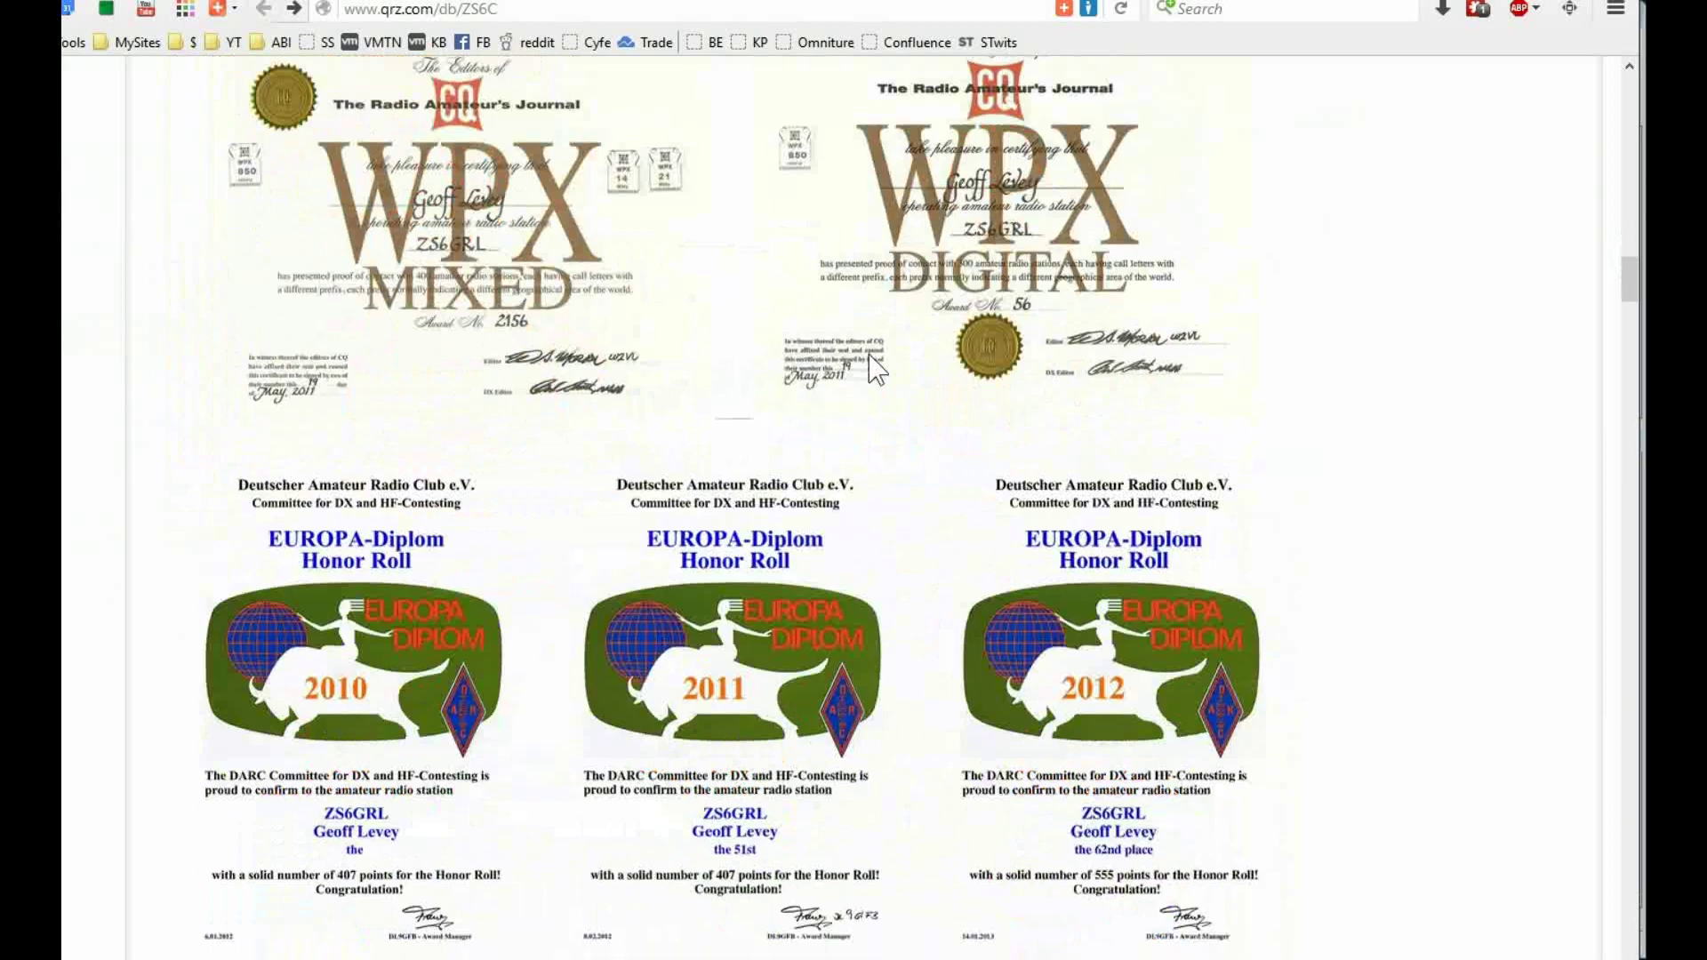
scroll(873, 368, down, 18)
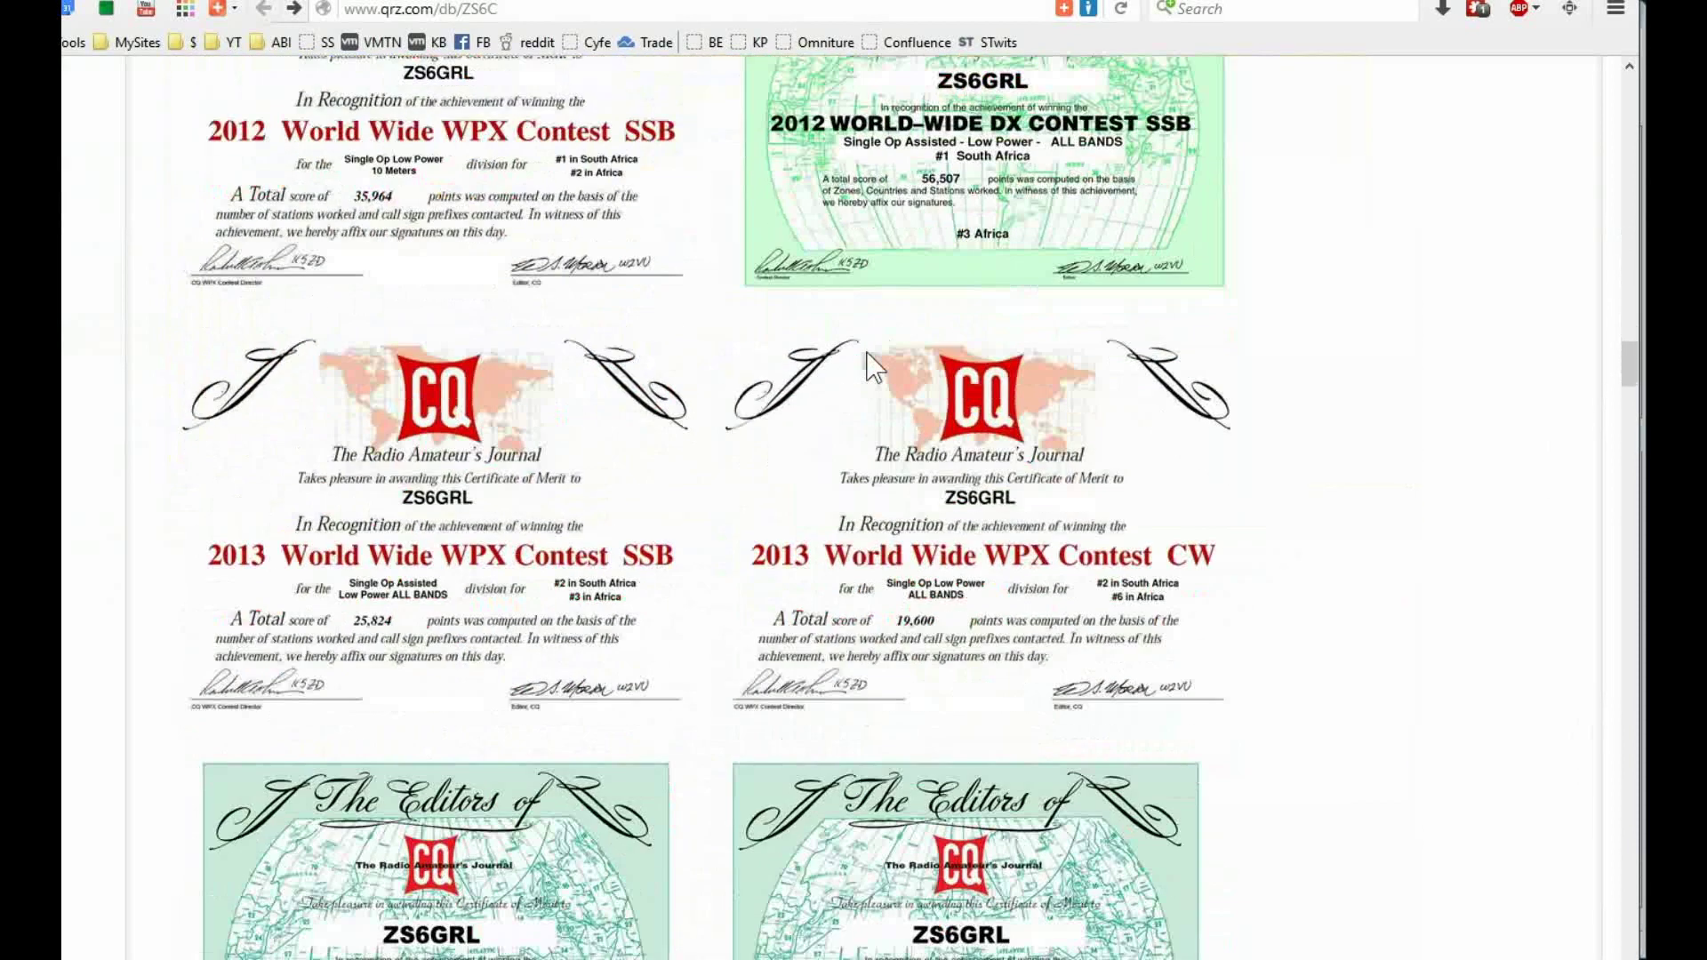
scroll(869, 360, down, 1)
scroll(870, 364, down, 15)
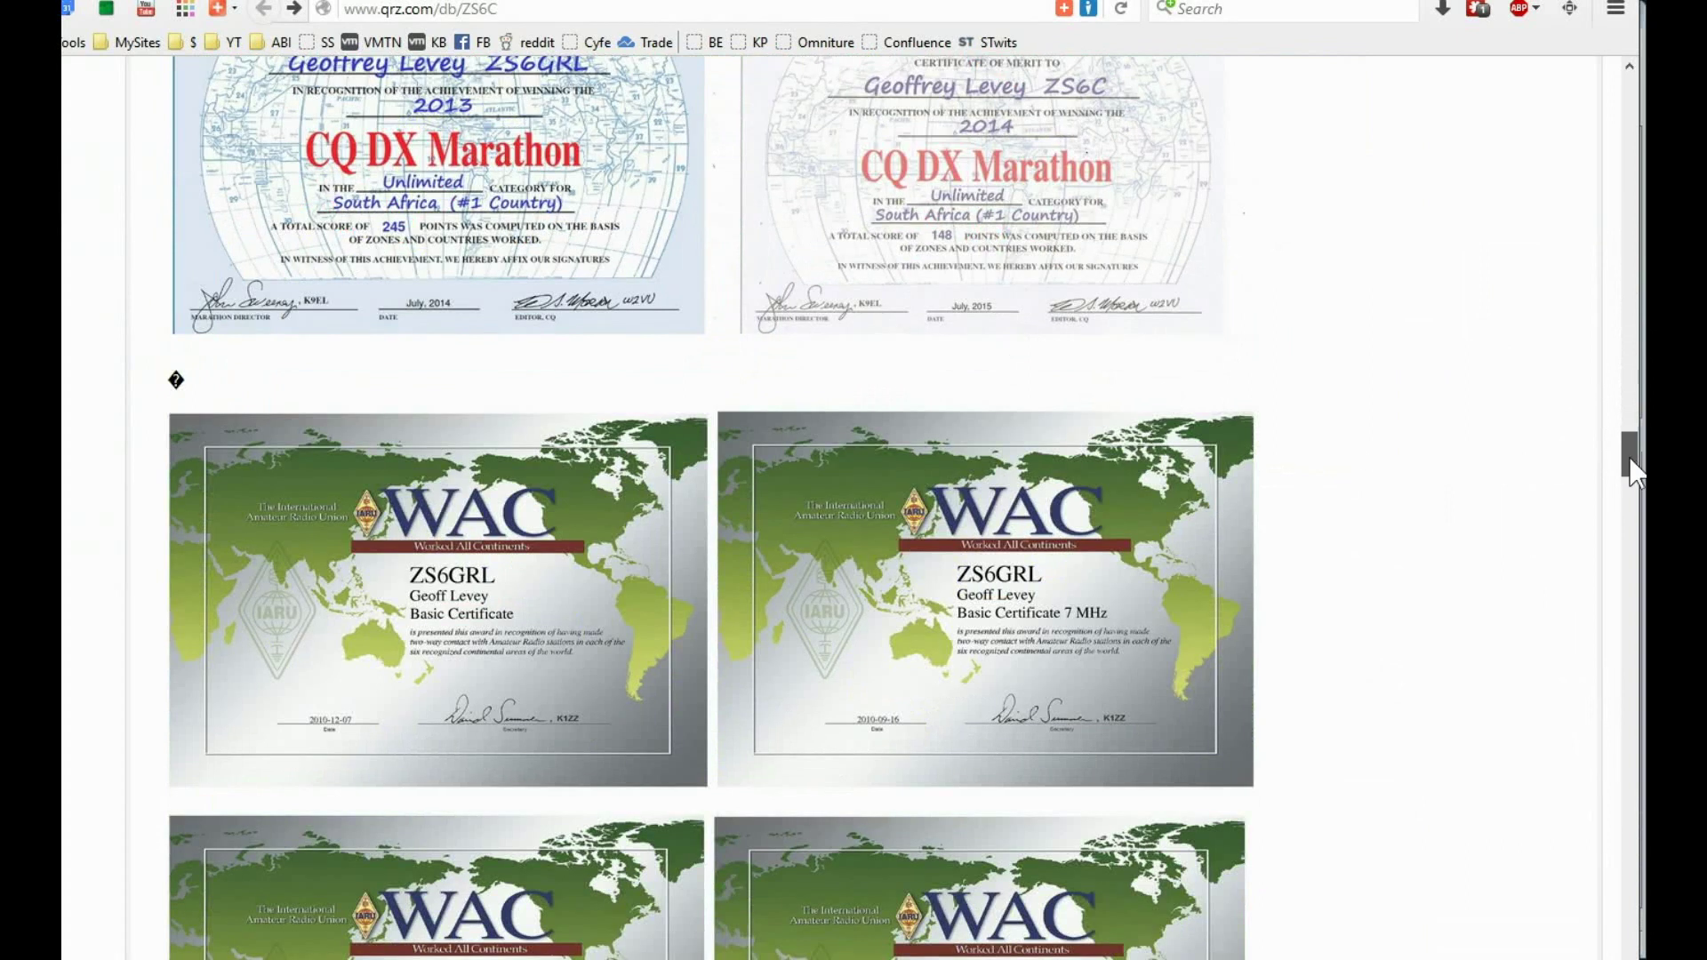
drag(1632, 471, 1550, 96)
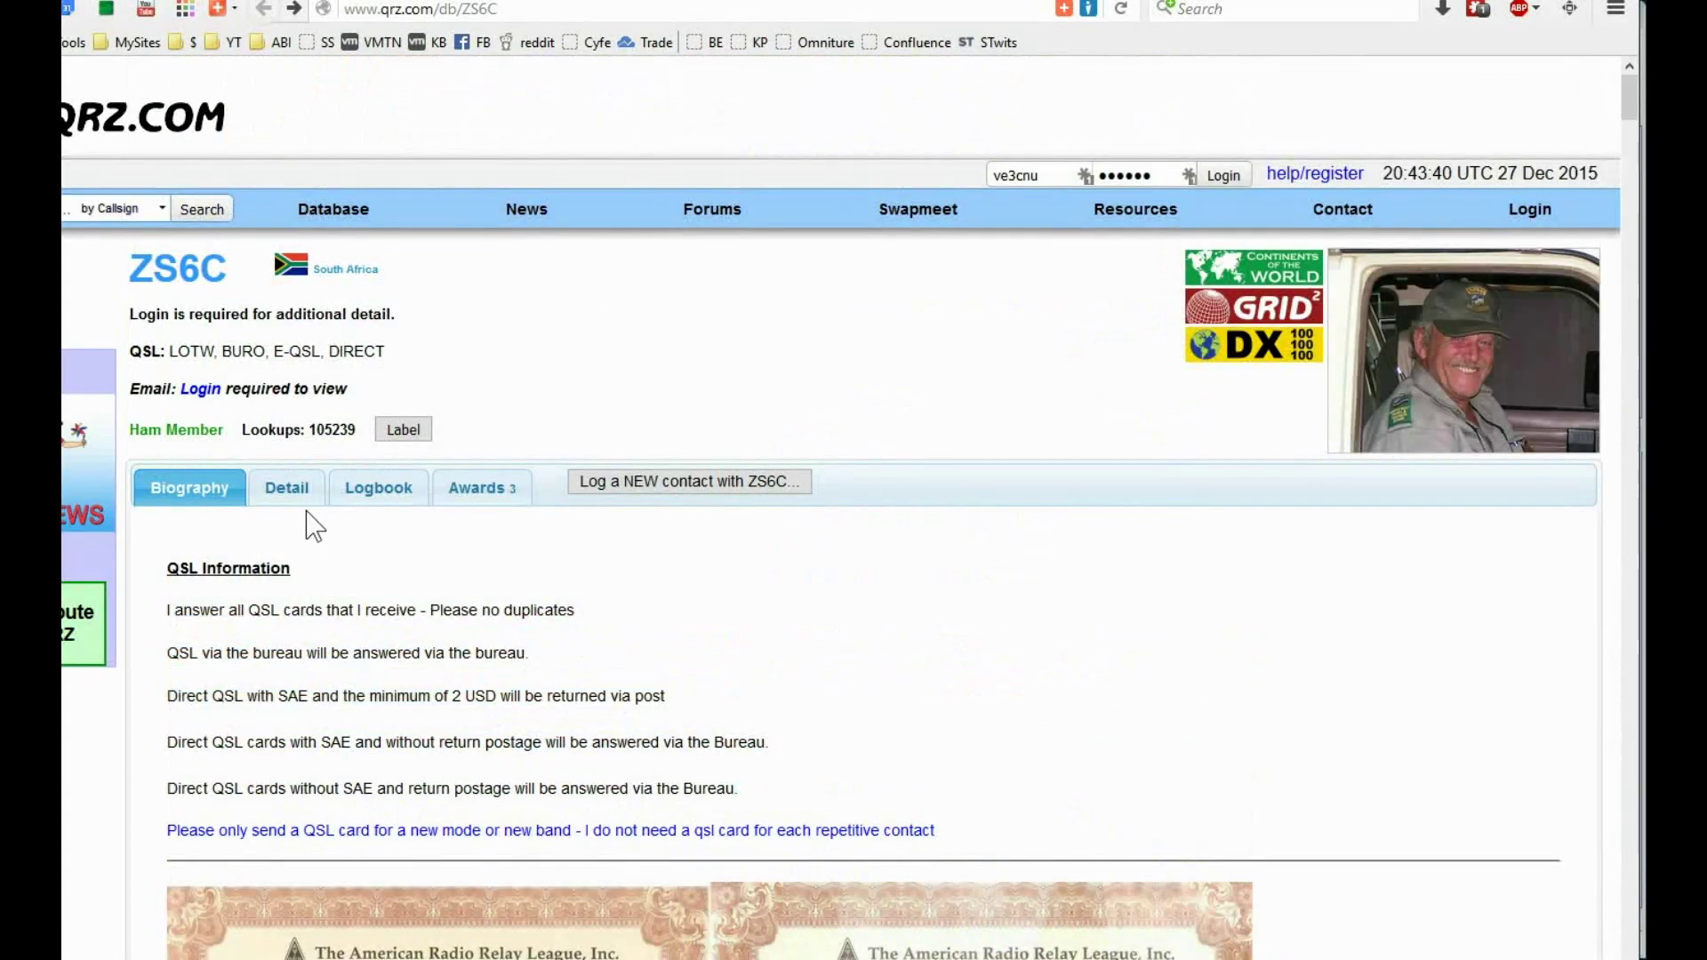
Check the Logbook and Detail sections for ZS6C, then close the callsign lookup page in HRD Logbook.
click(367, 487)
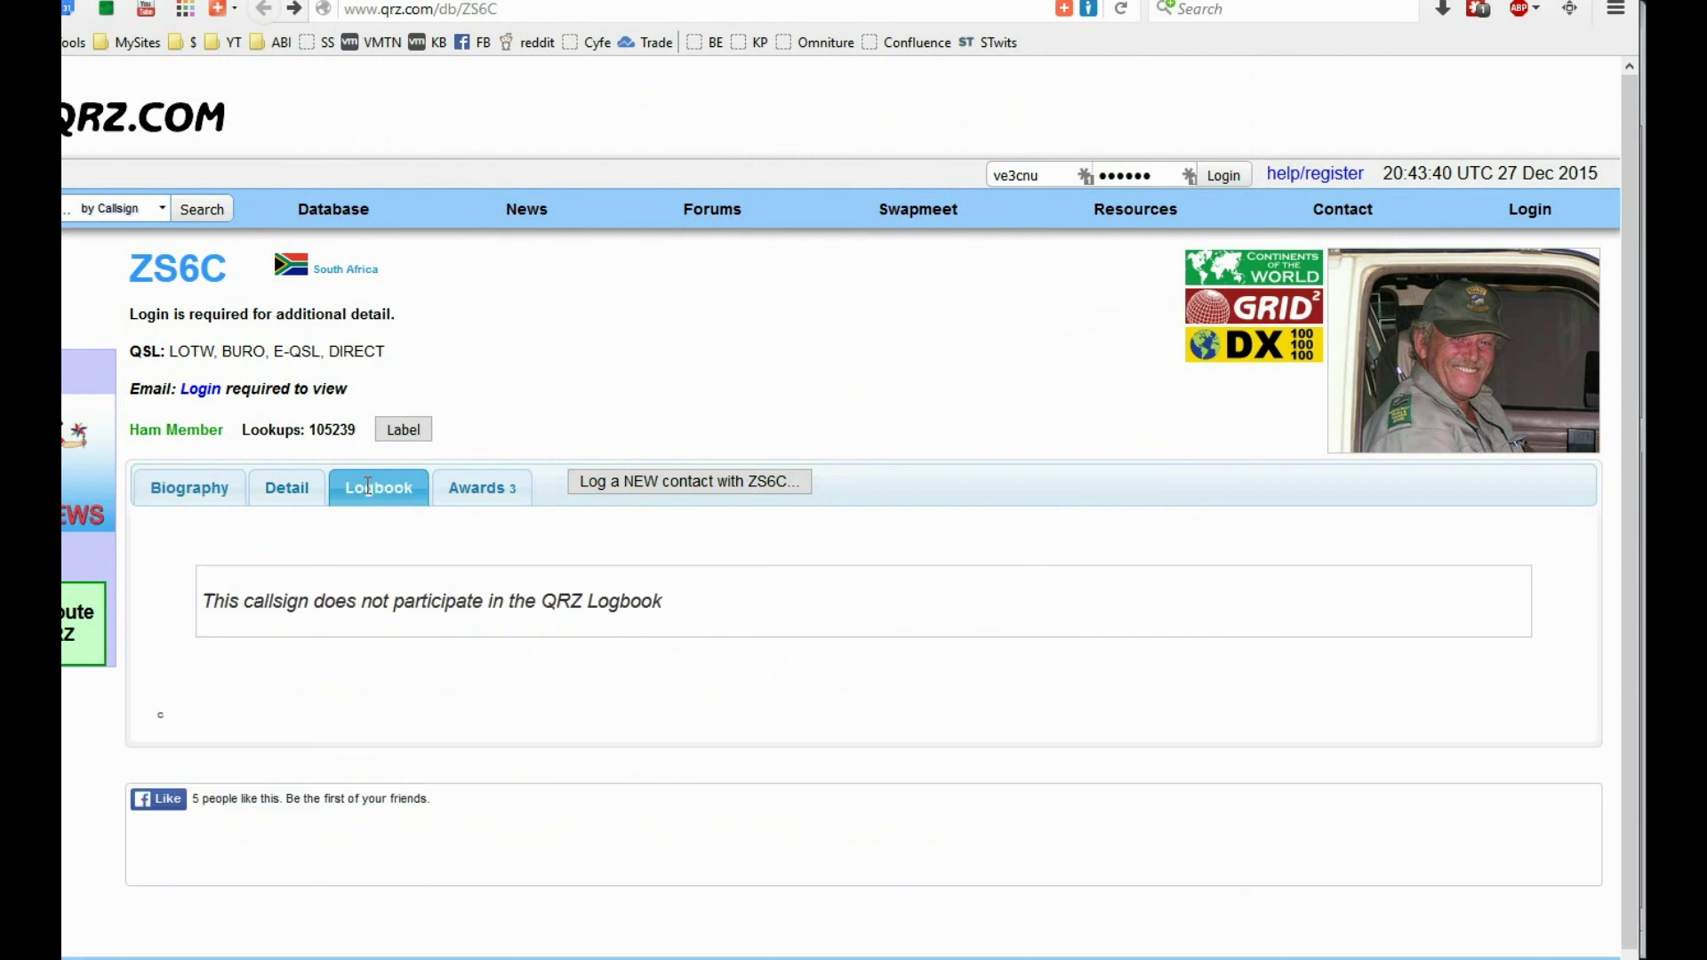
click(293, 494)
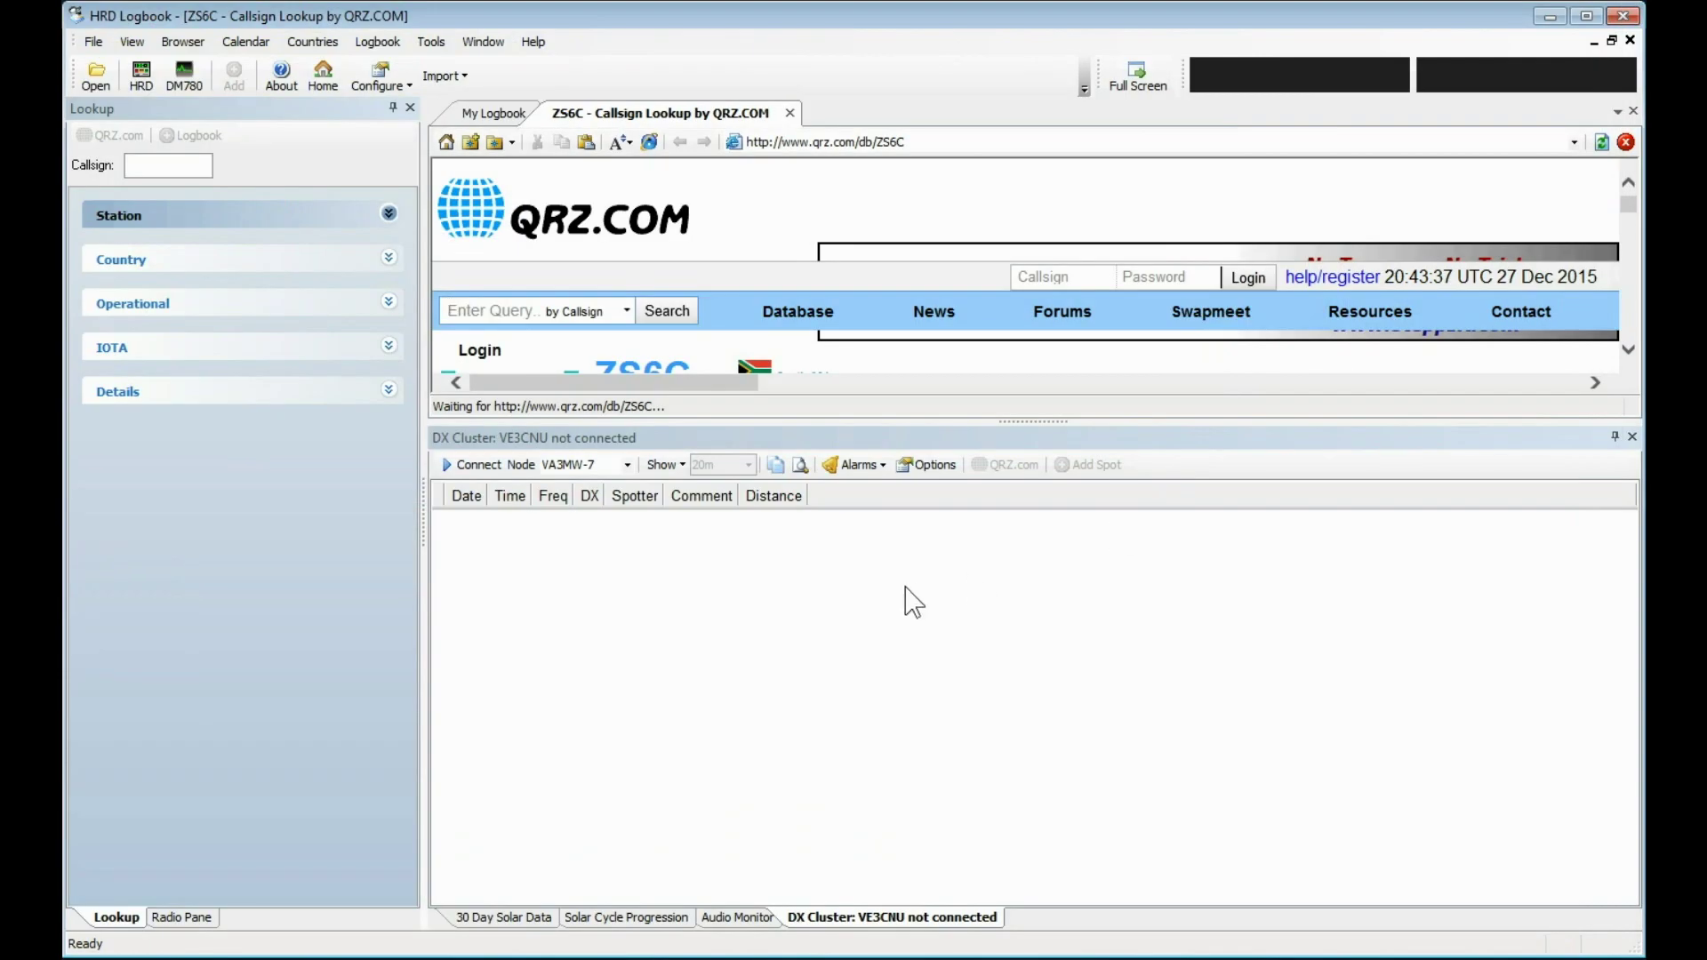
click(913, 602)
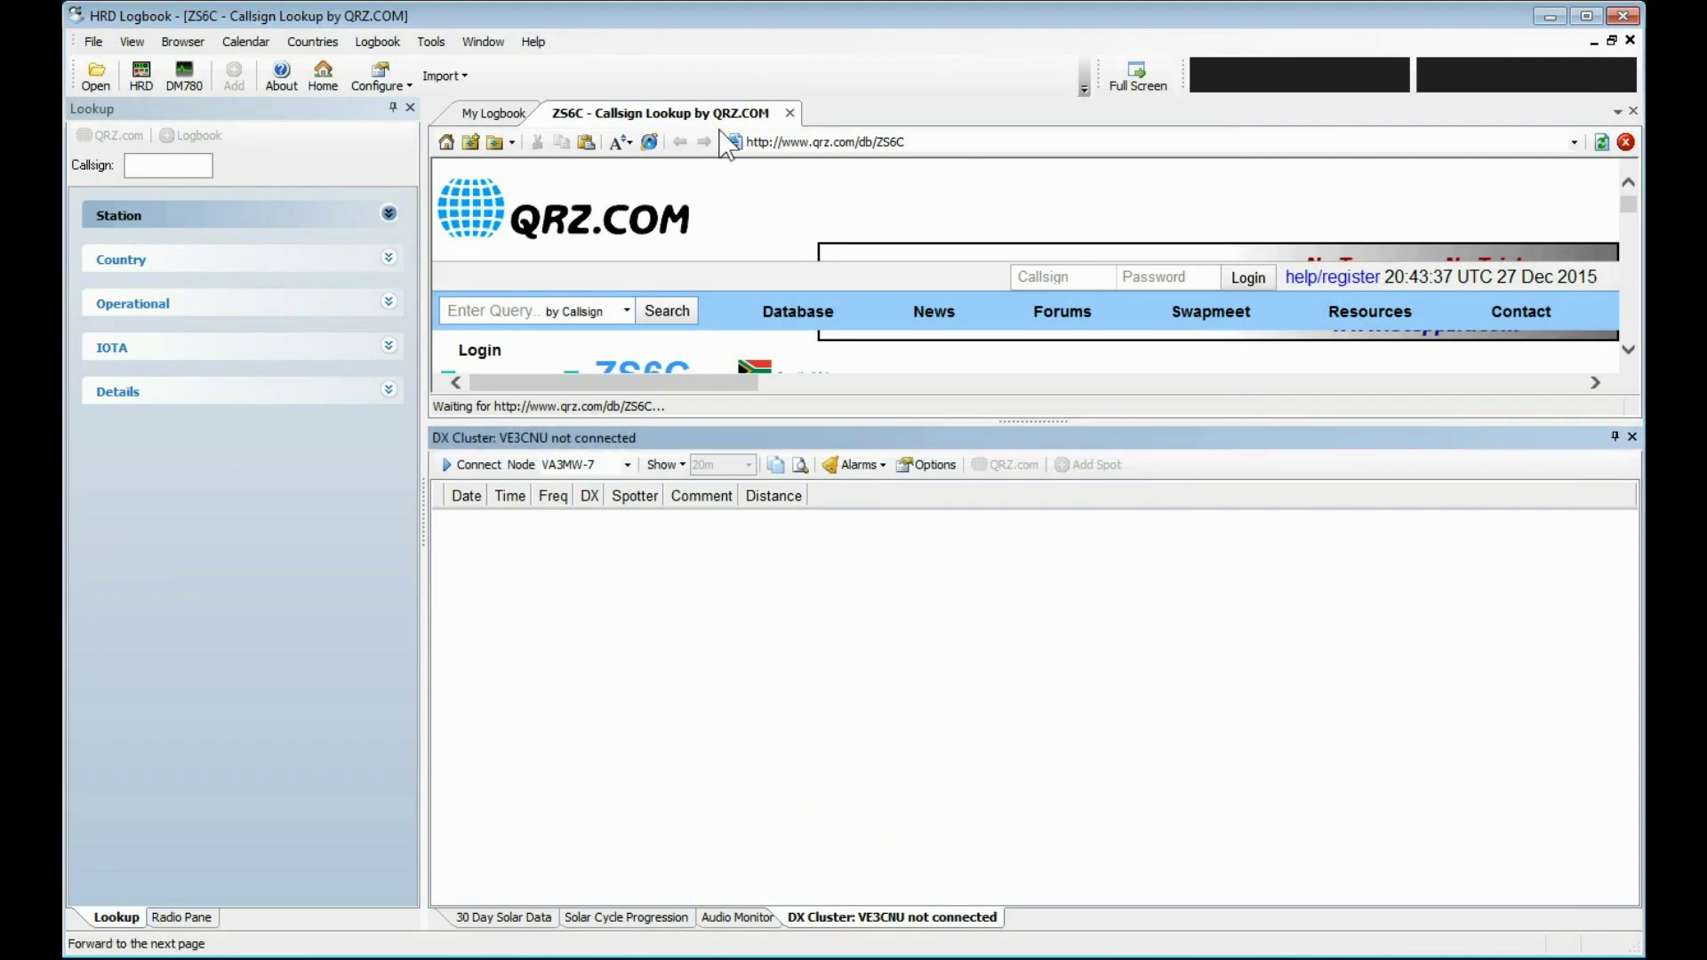
click(790, 113)
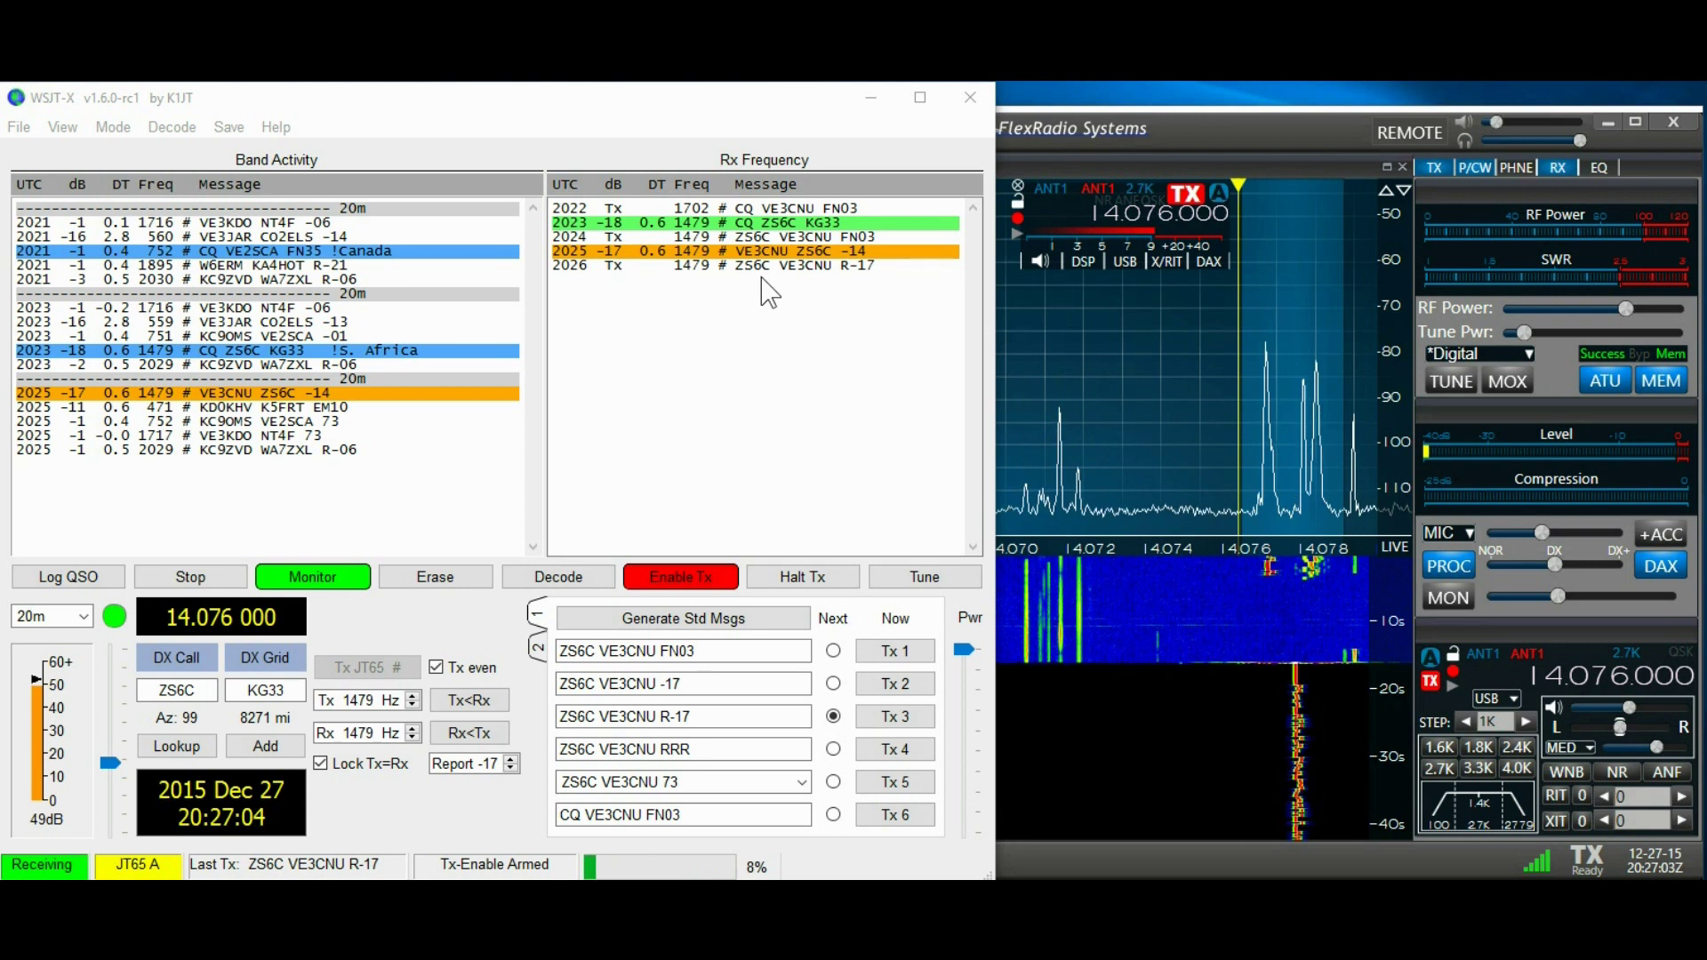
Bring the FlexRadio window forward and zoom in its spectrum display around the 14.076 MHz JT65 signals.
click(1164, 139)
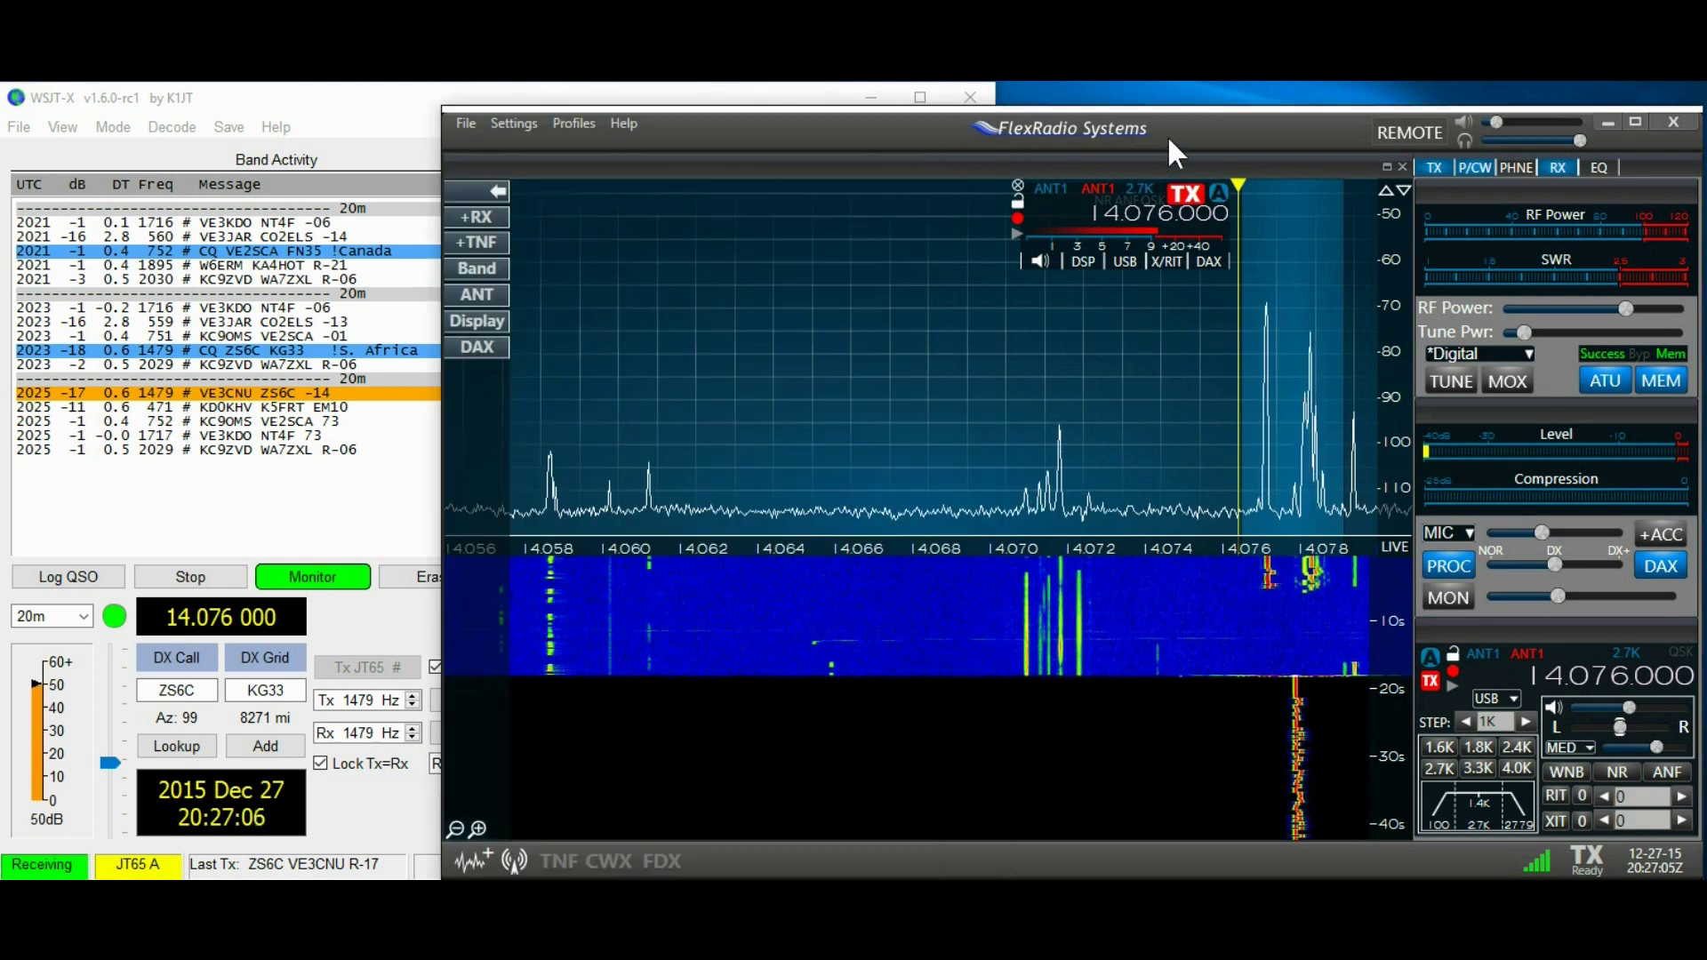
click(477, 829)
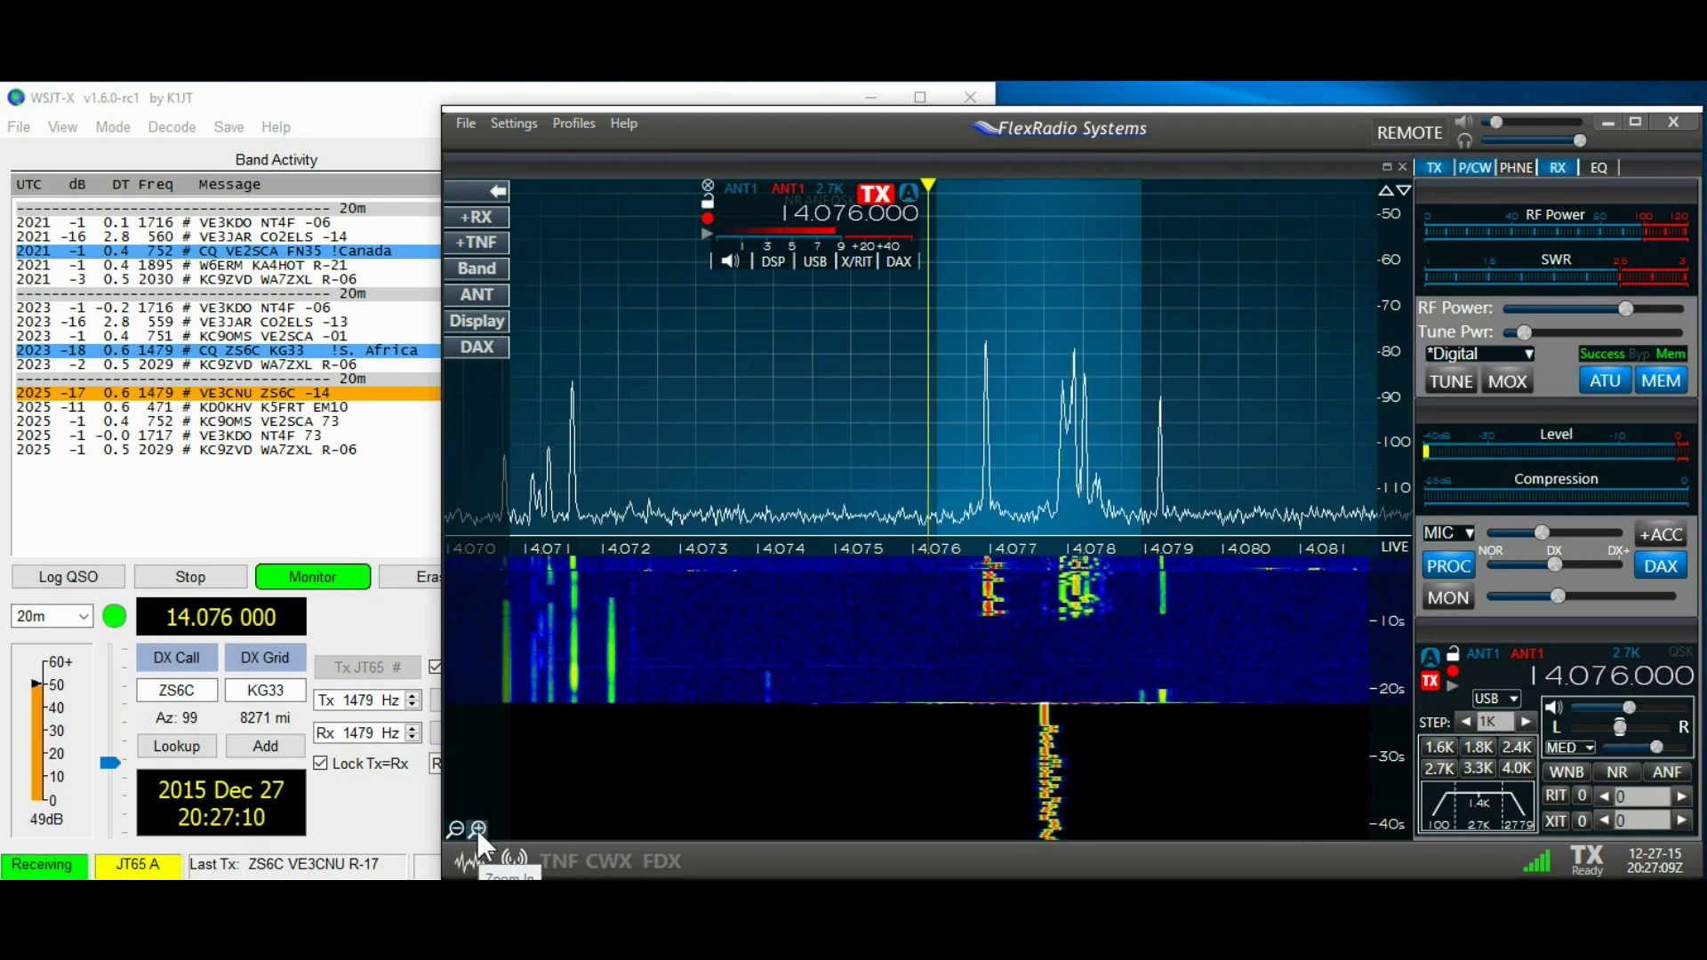
click(477, 828)
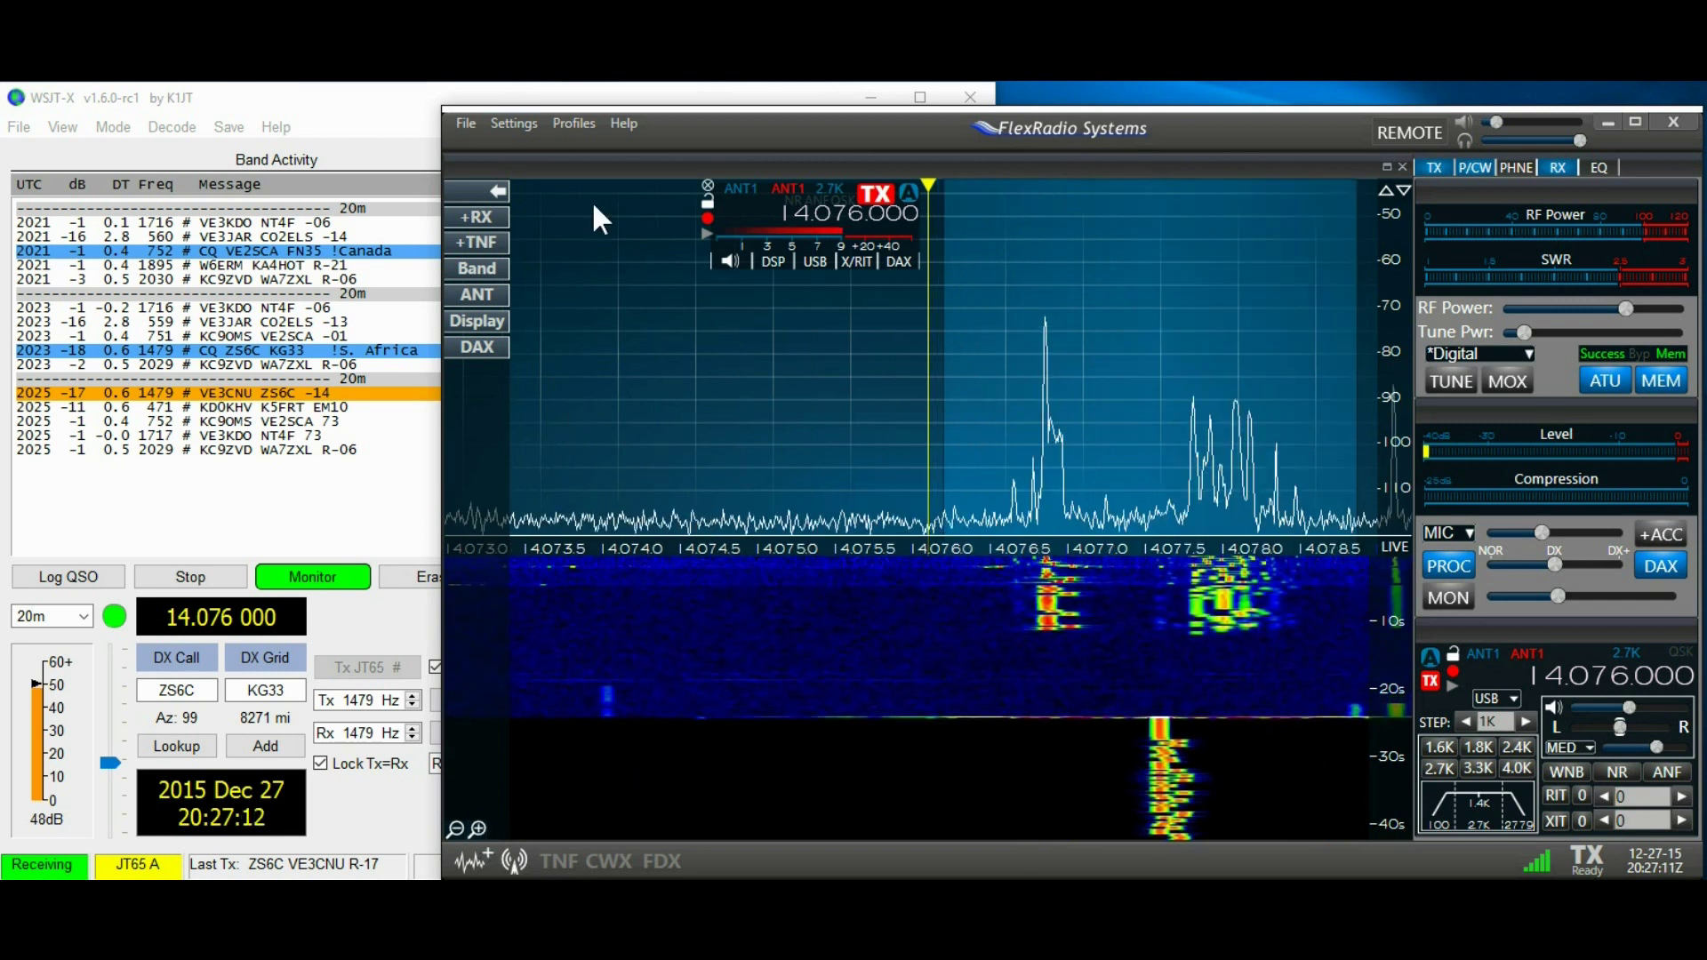
click(407, 119)
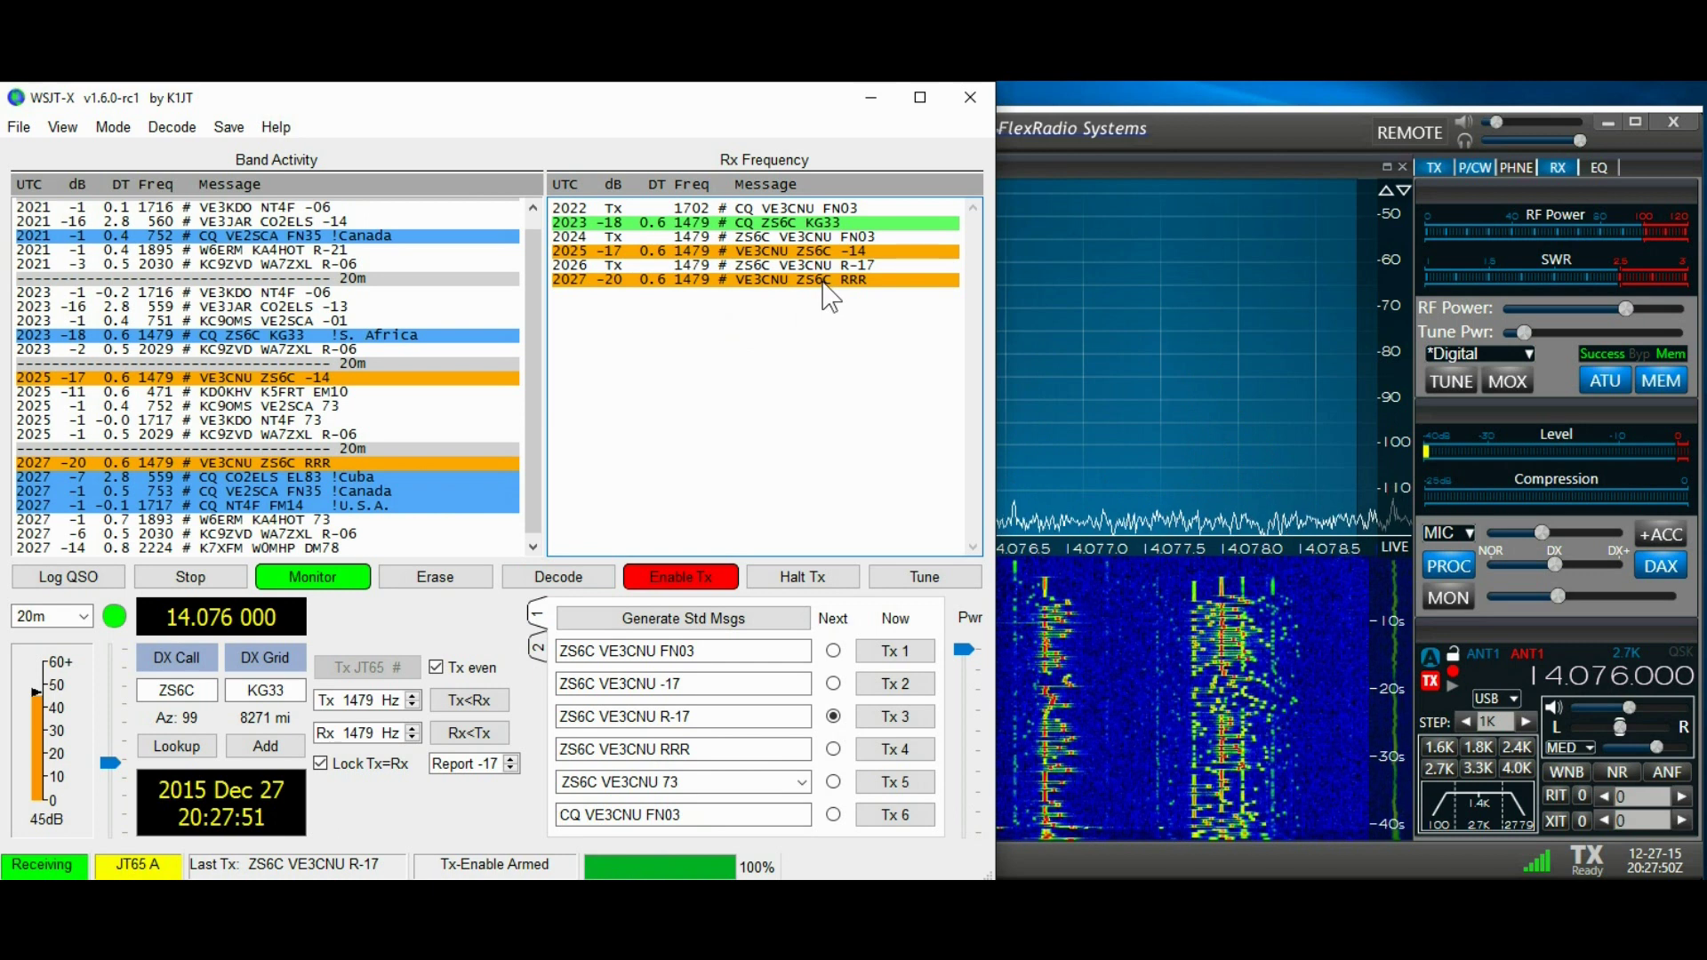
double_click(822, 281)
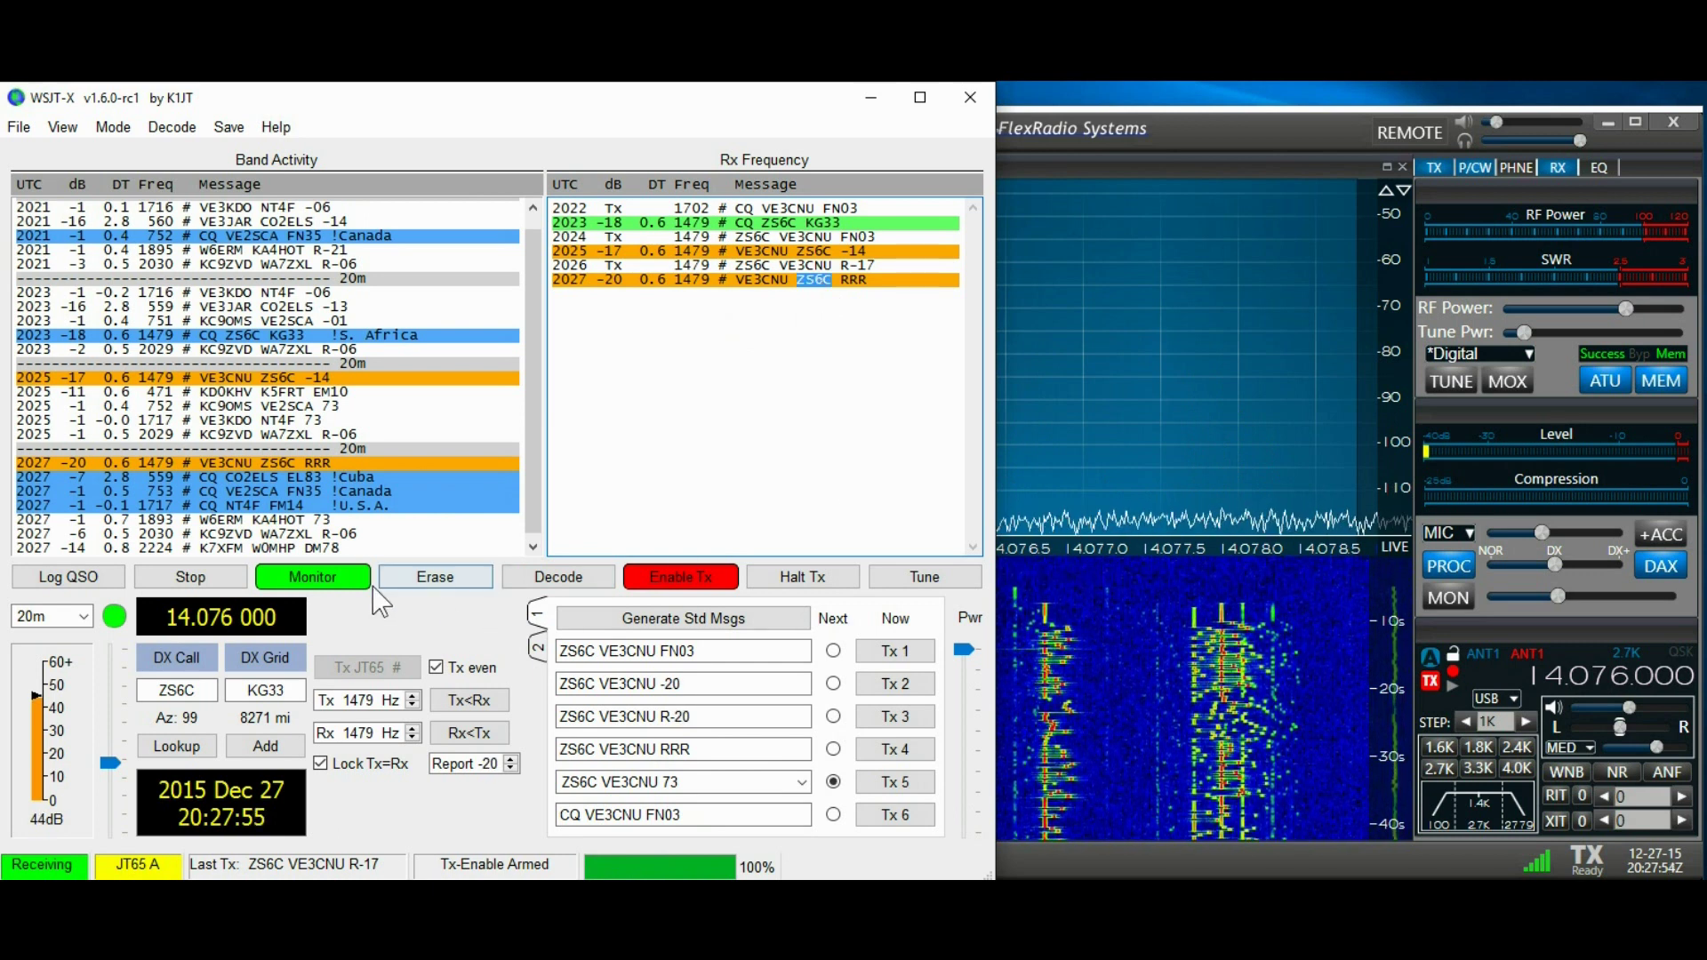
Log the completed 20m JT65 contact with ZS6C, keeping the prefilled signal reports, grid KG33 and transmit power of 30.
click(98, 579)
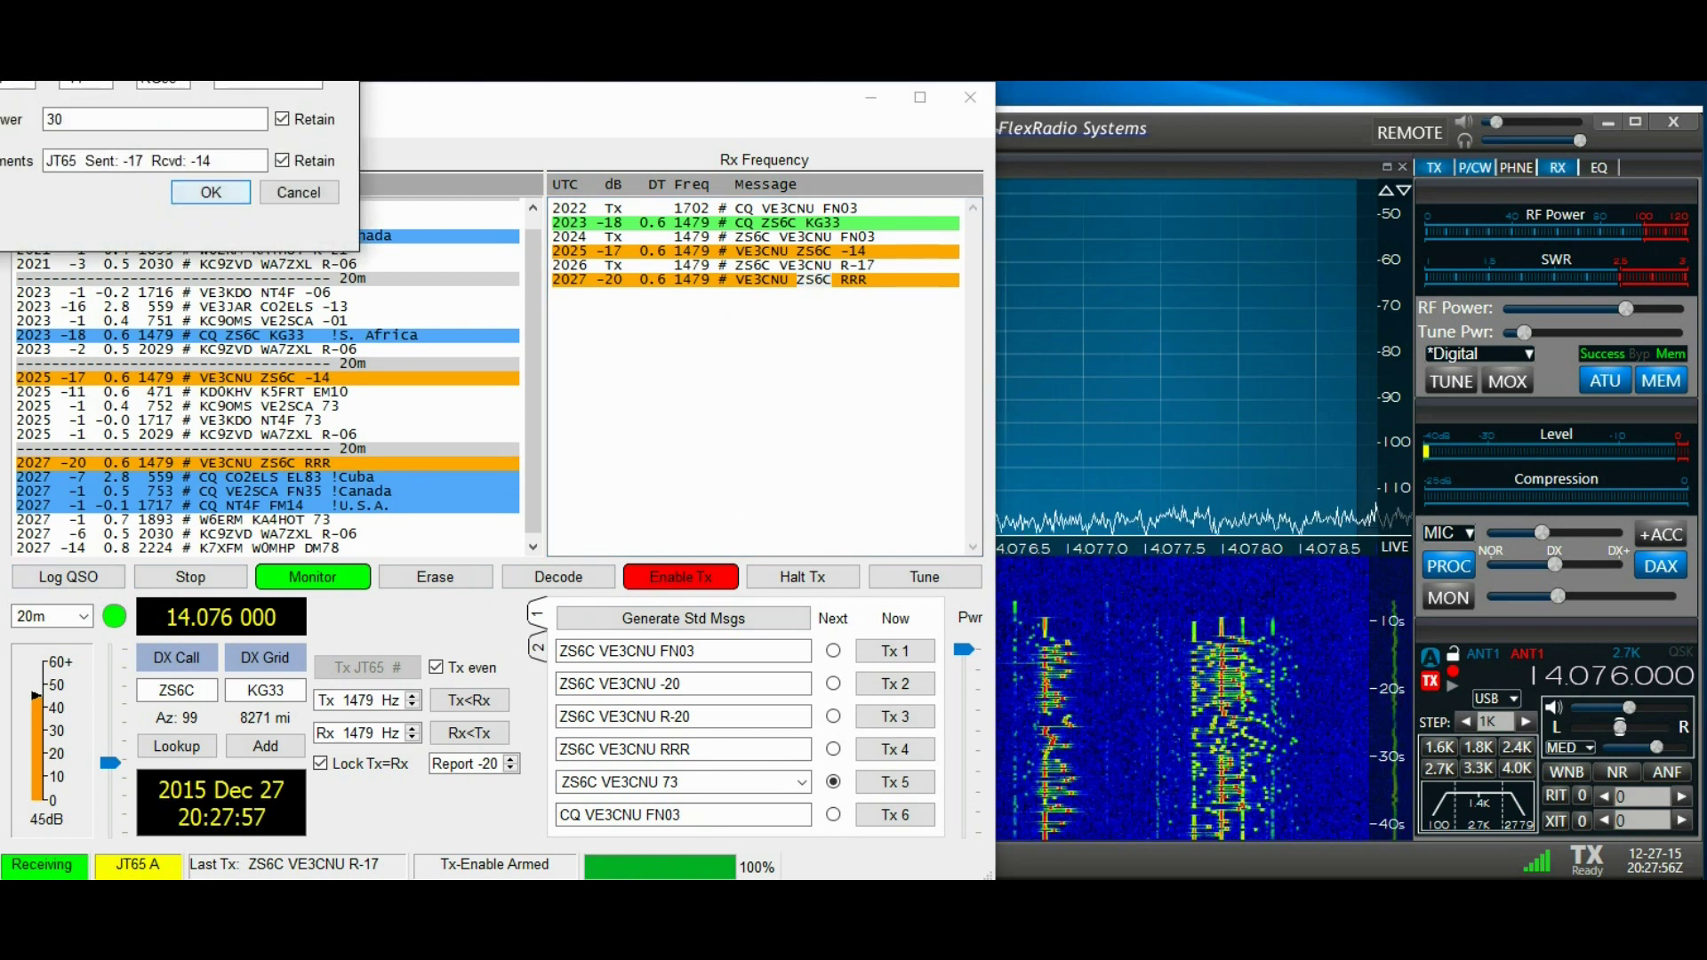
drag(712, 256, 746, 267)
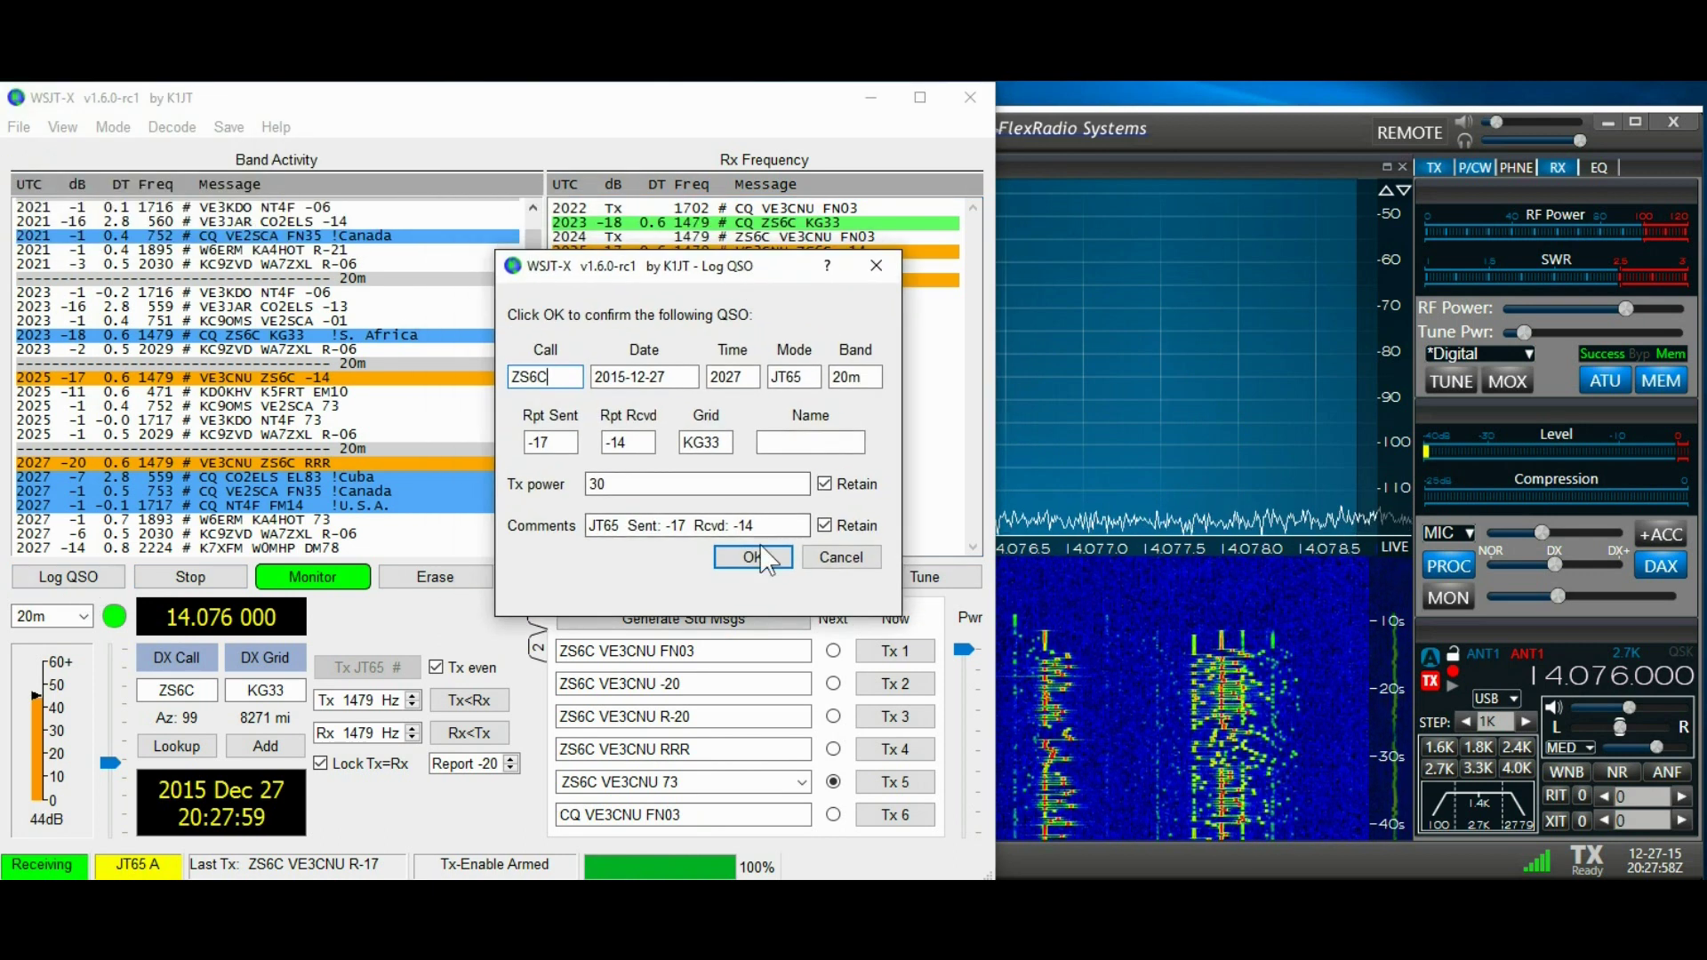
click(751, 569)
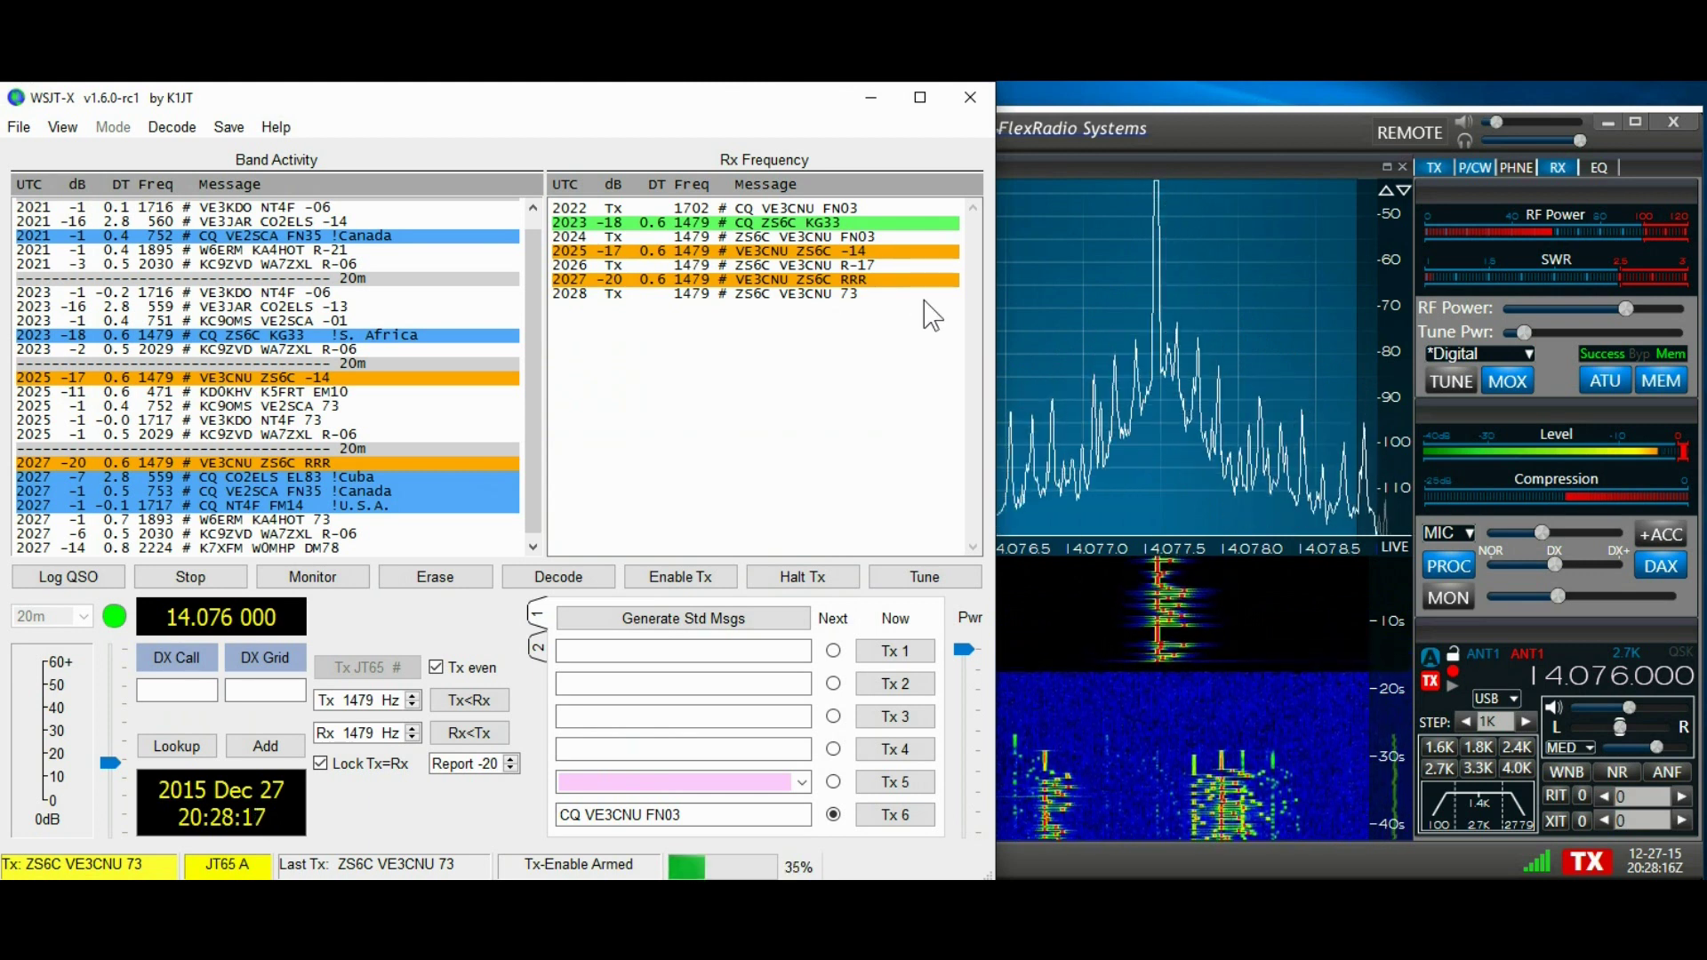
Set the FlexRadio's RF power to 44 while the 73 message transmits, and return to WSJT-X.
drag(1628, 307, 1581, 308)
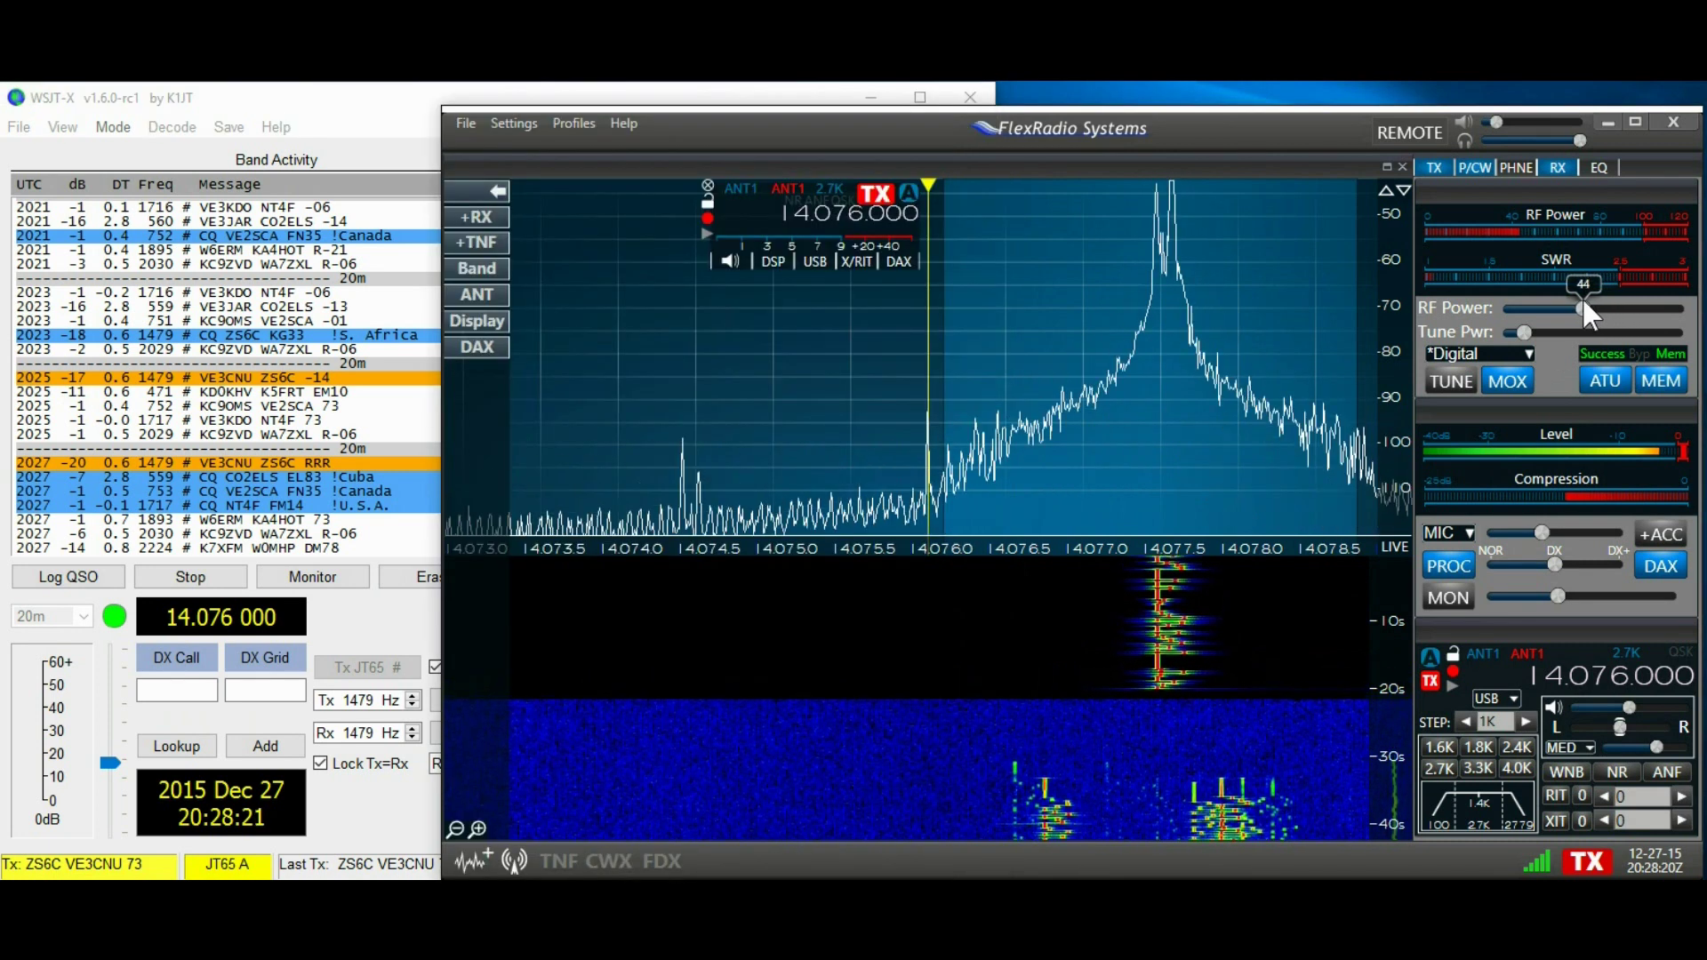
click(383, 108)
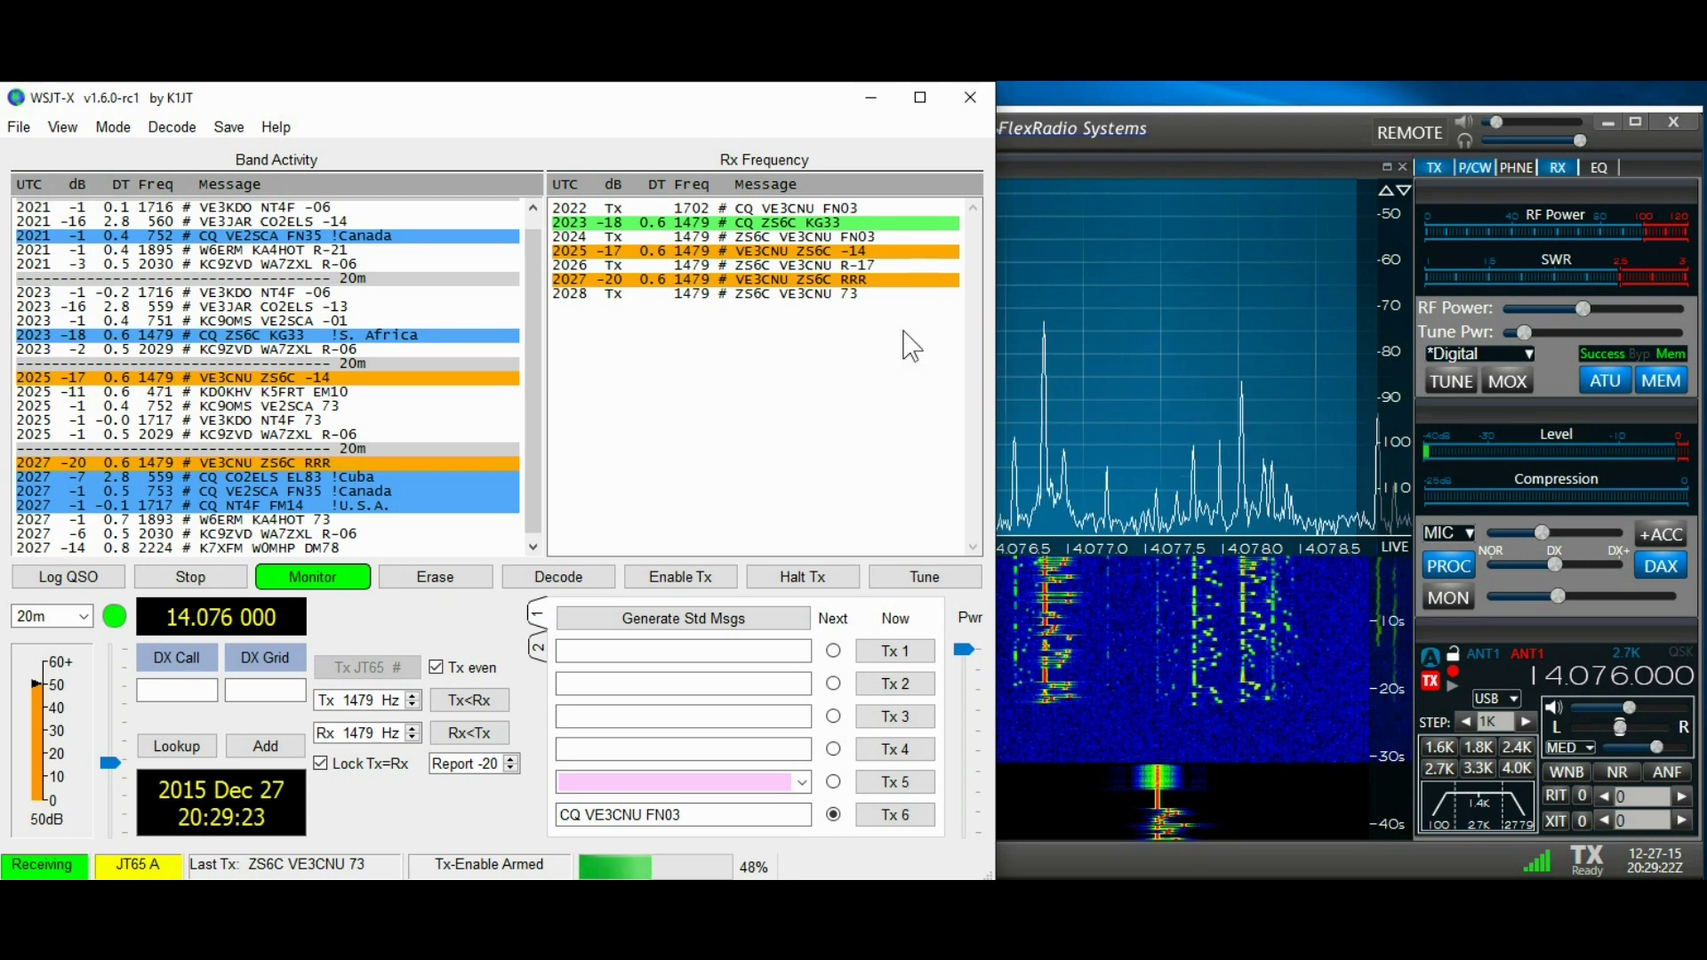
Examine the wider band around 14.076 MHz in the FlexRadio spectrum, including lower frequencies down to about 13.760 MHz, and return to WSJT-X.
click(1127, 127)
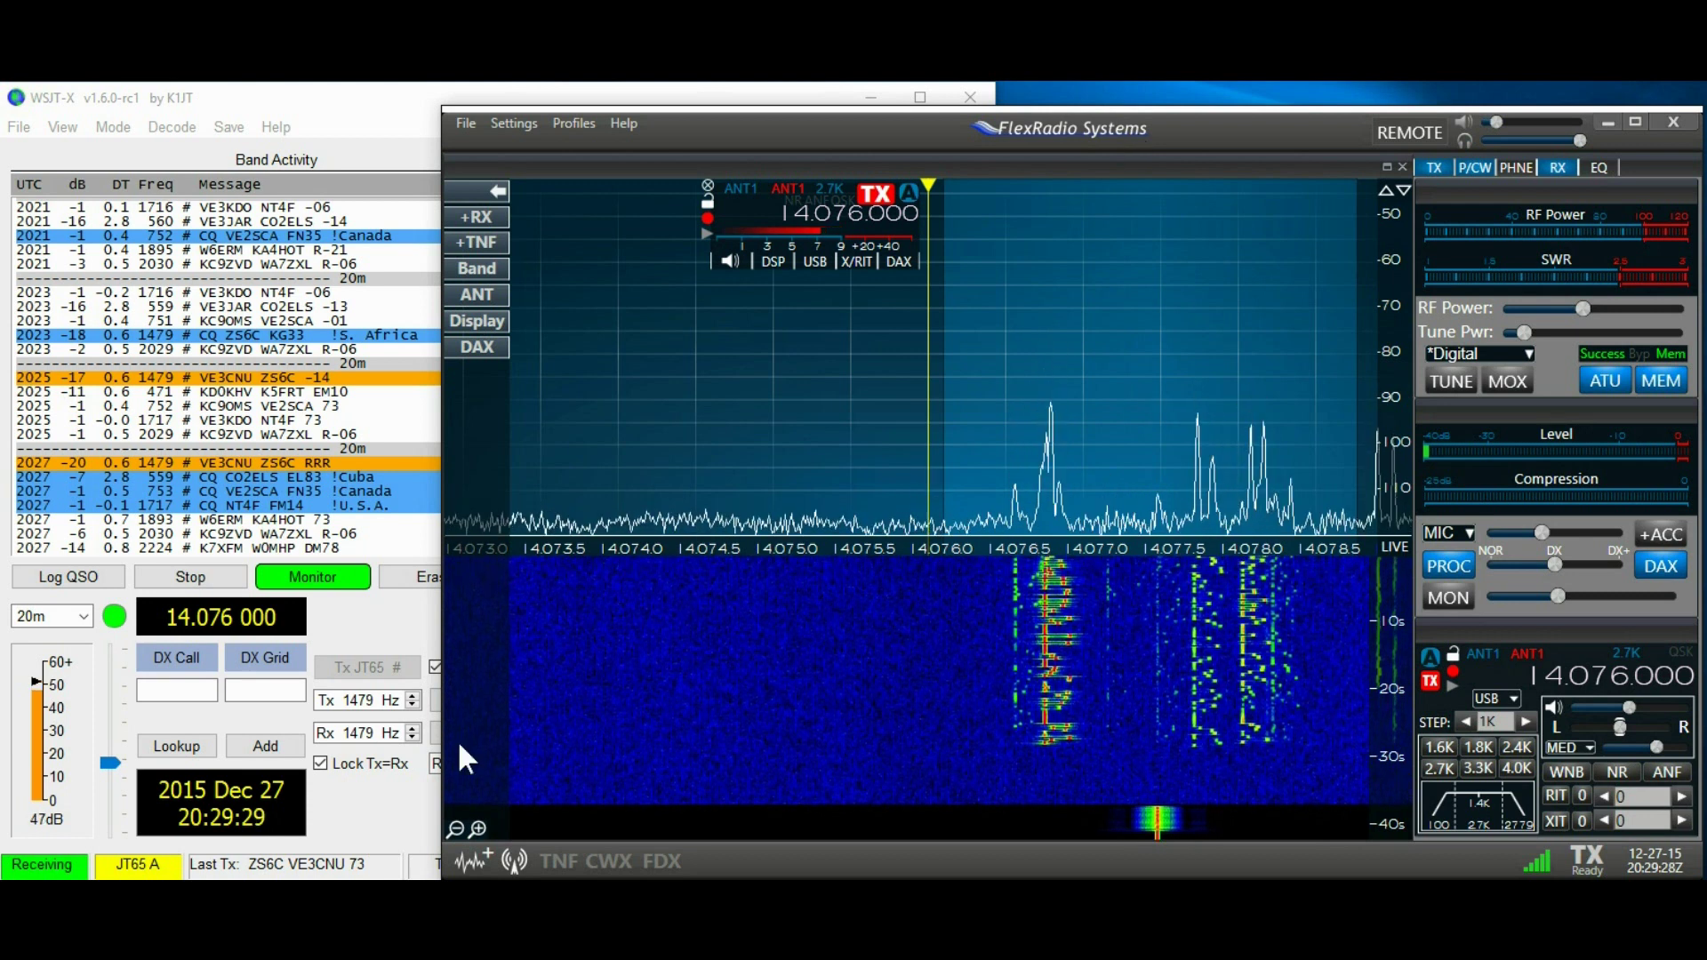
click(456, 827)
click(455, 827)
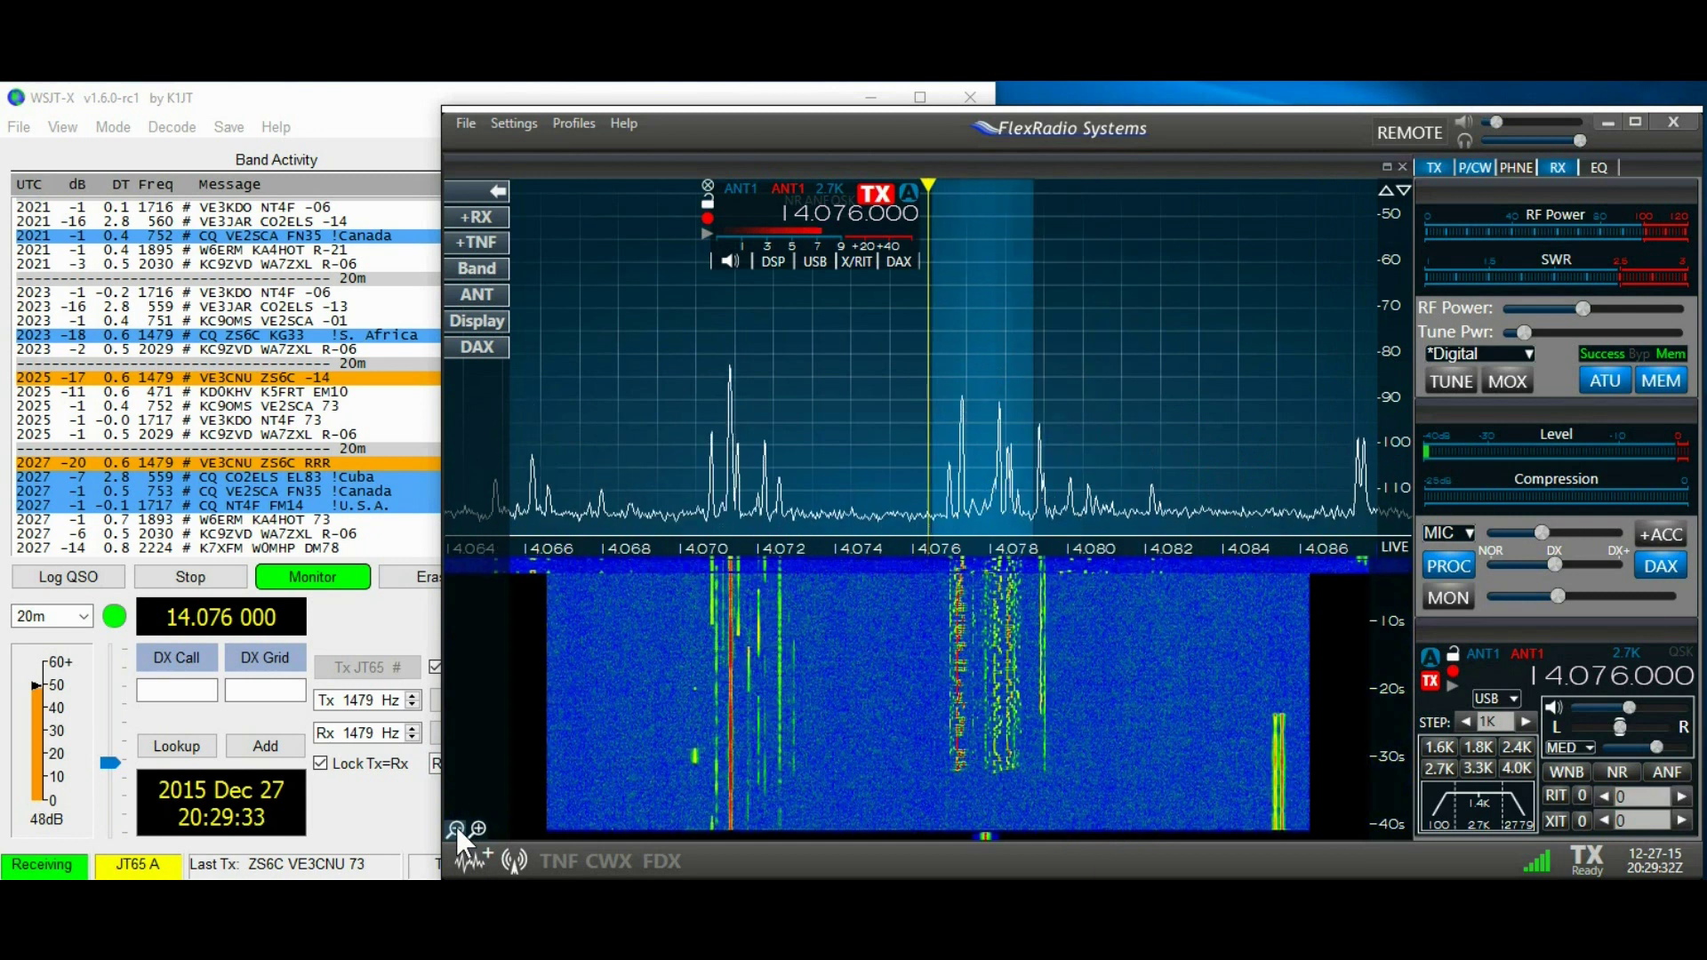
click(455, 827)
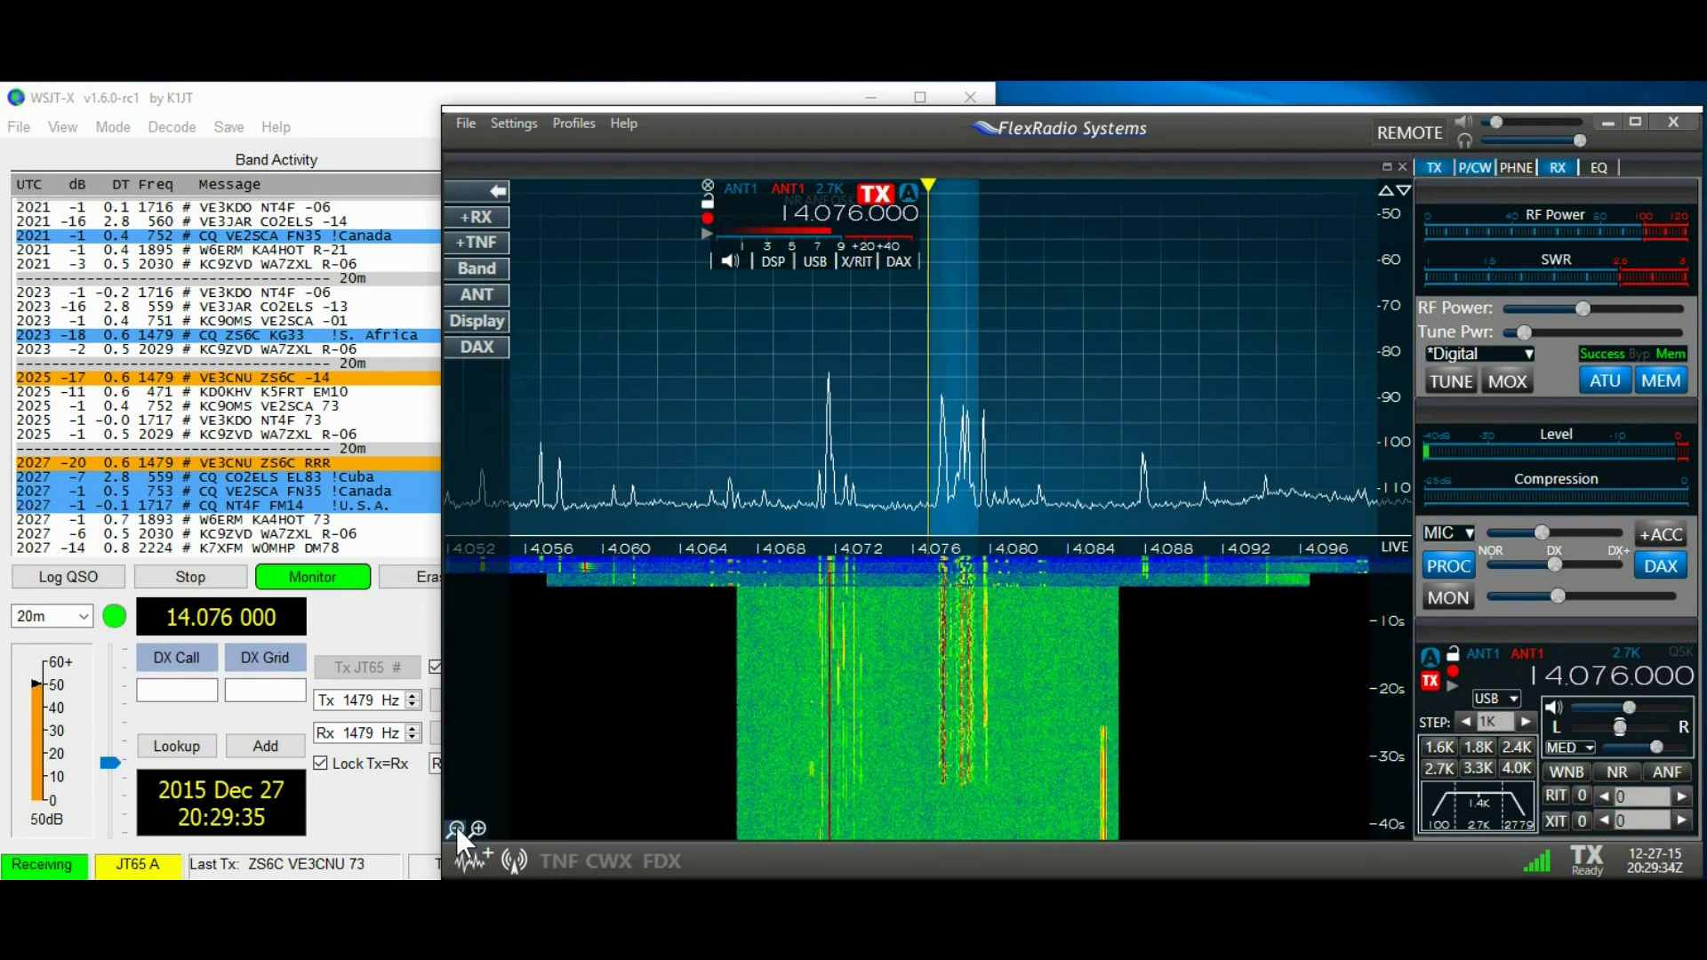
click(455, 827)
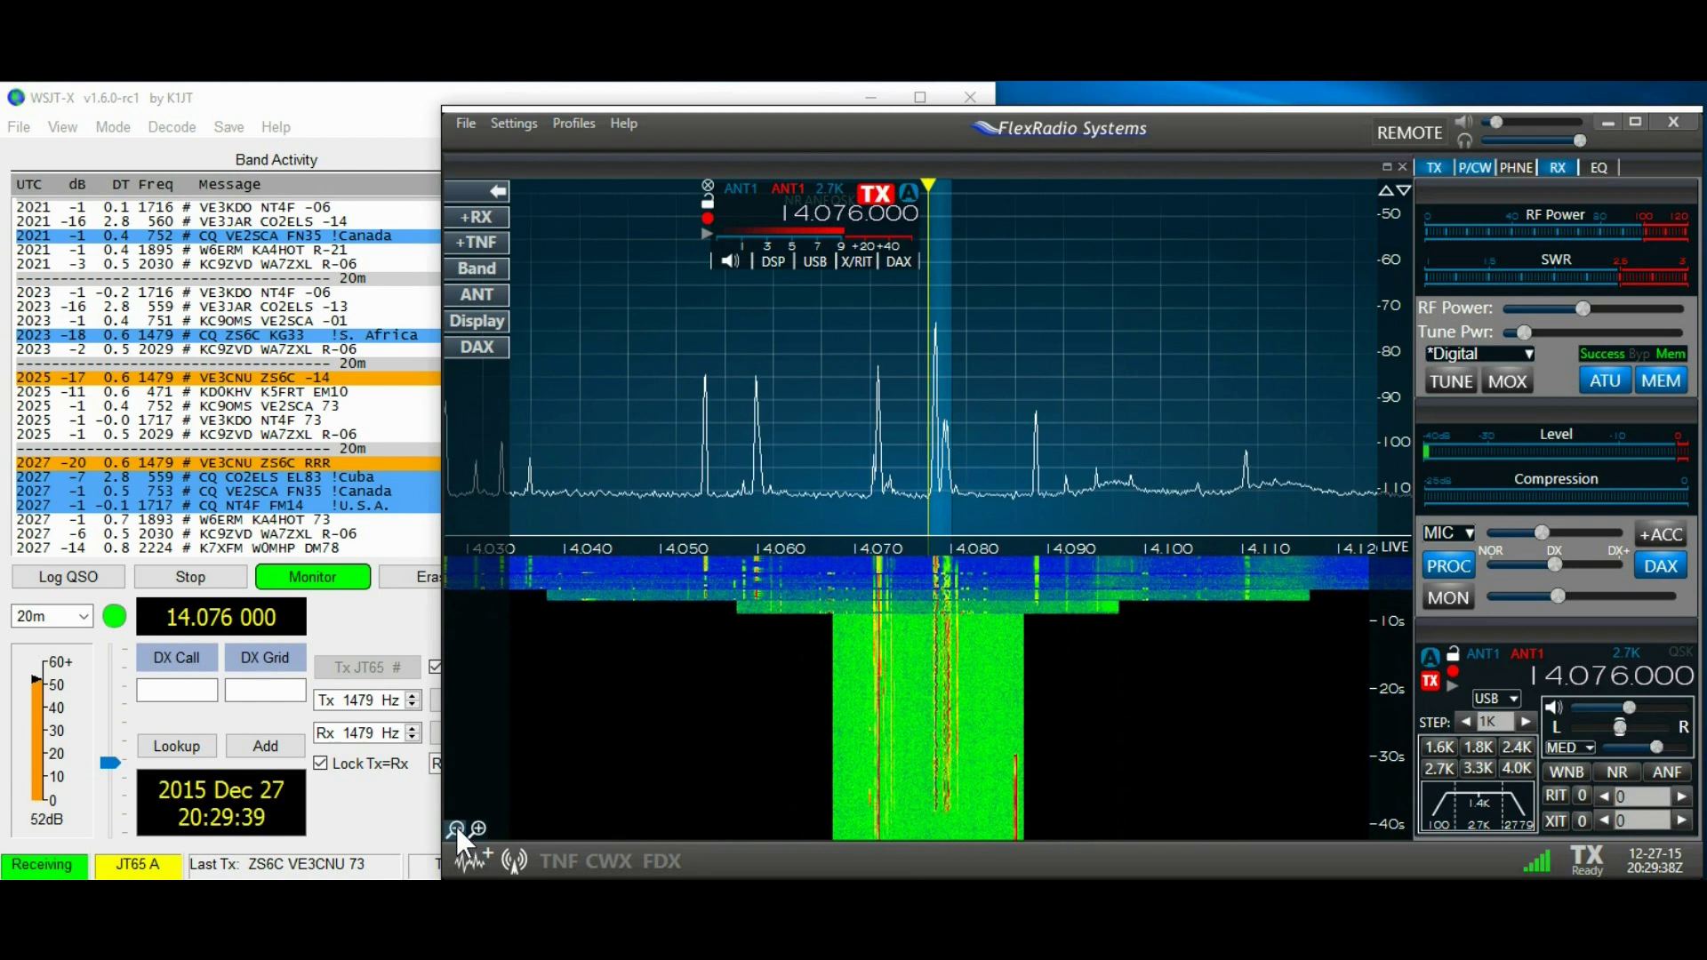
click(455, 827)
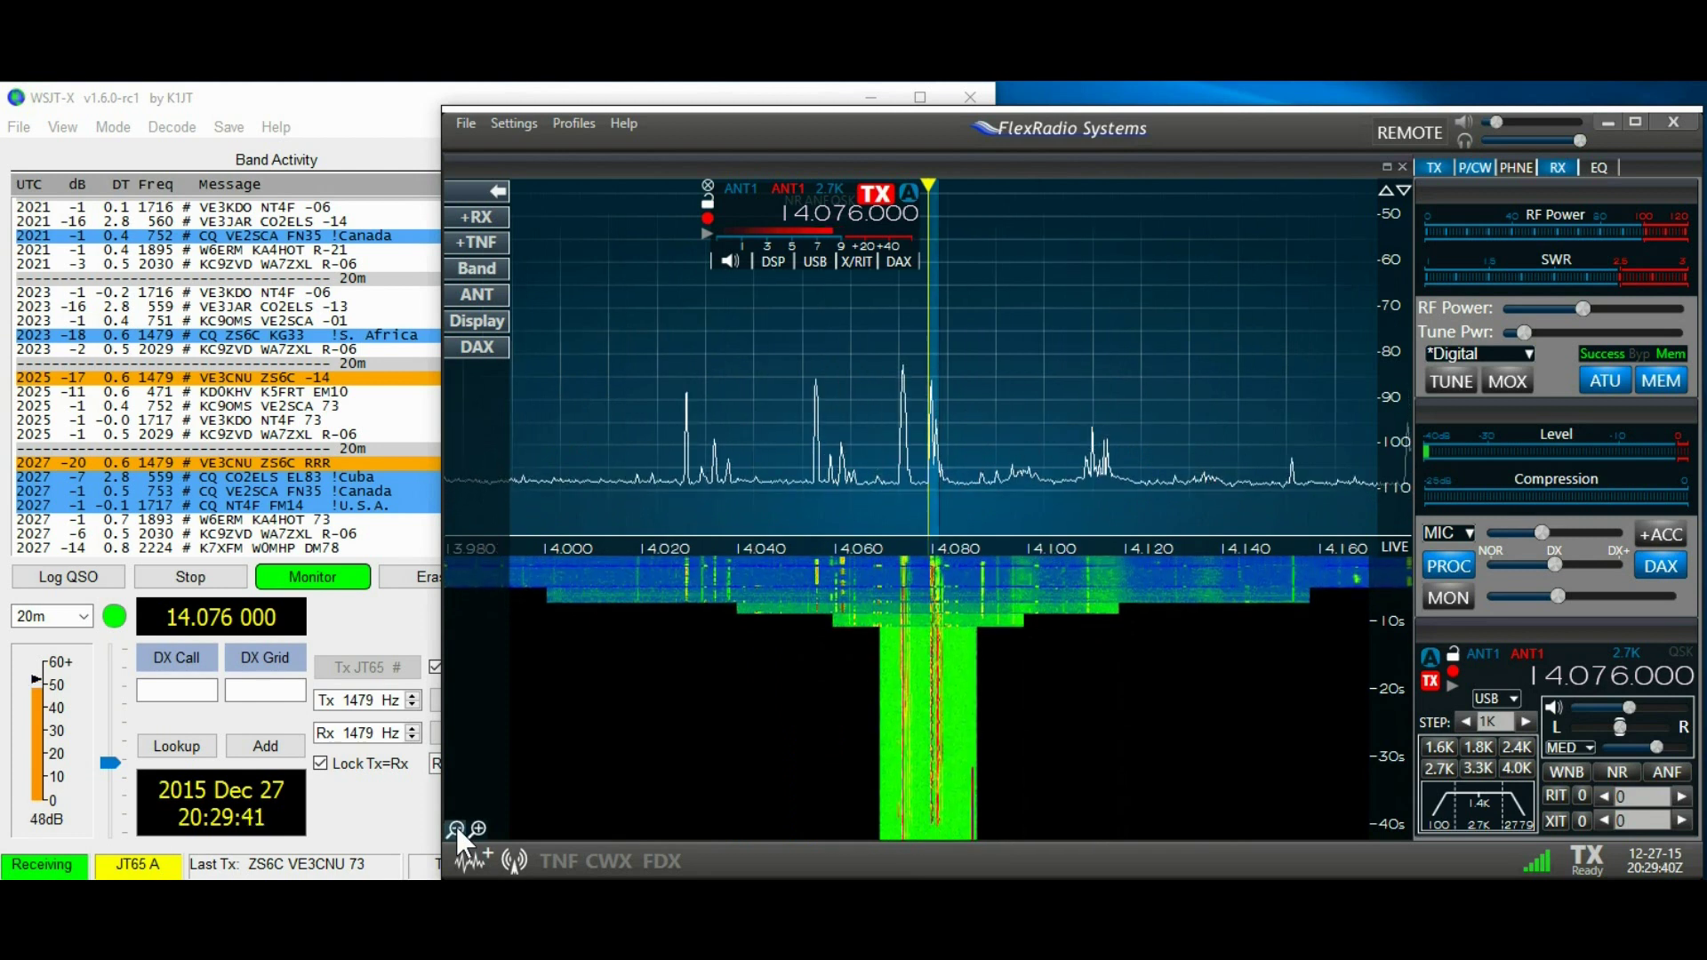
click(455, 827)
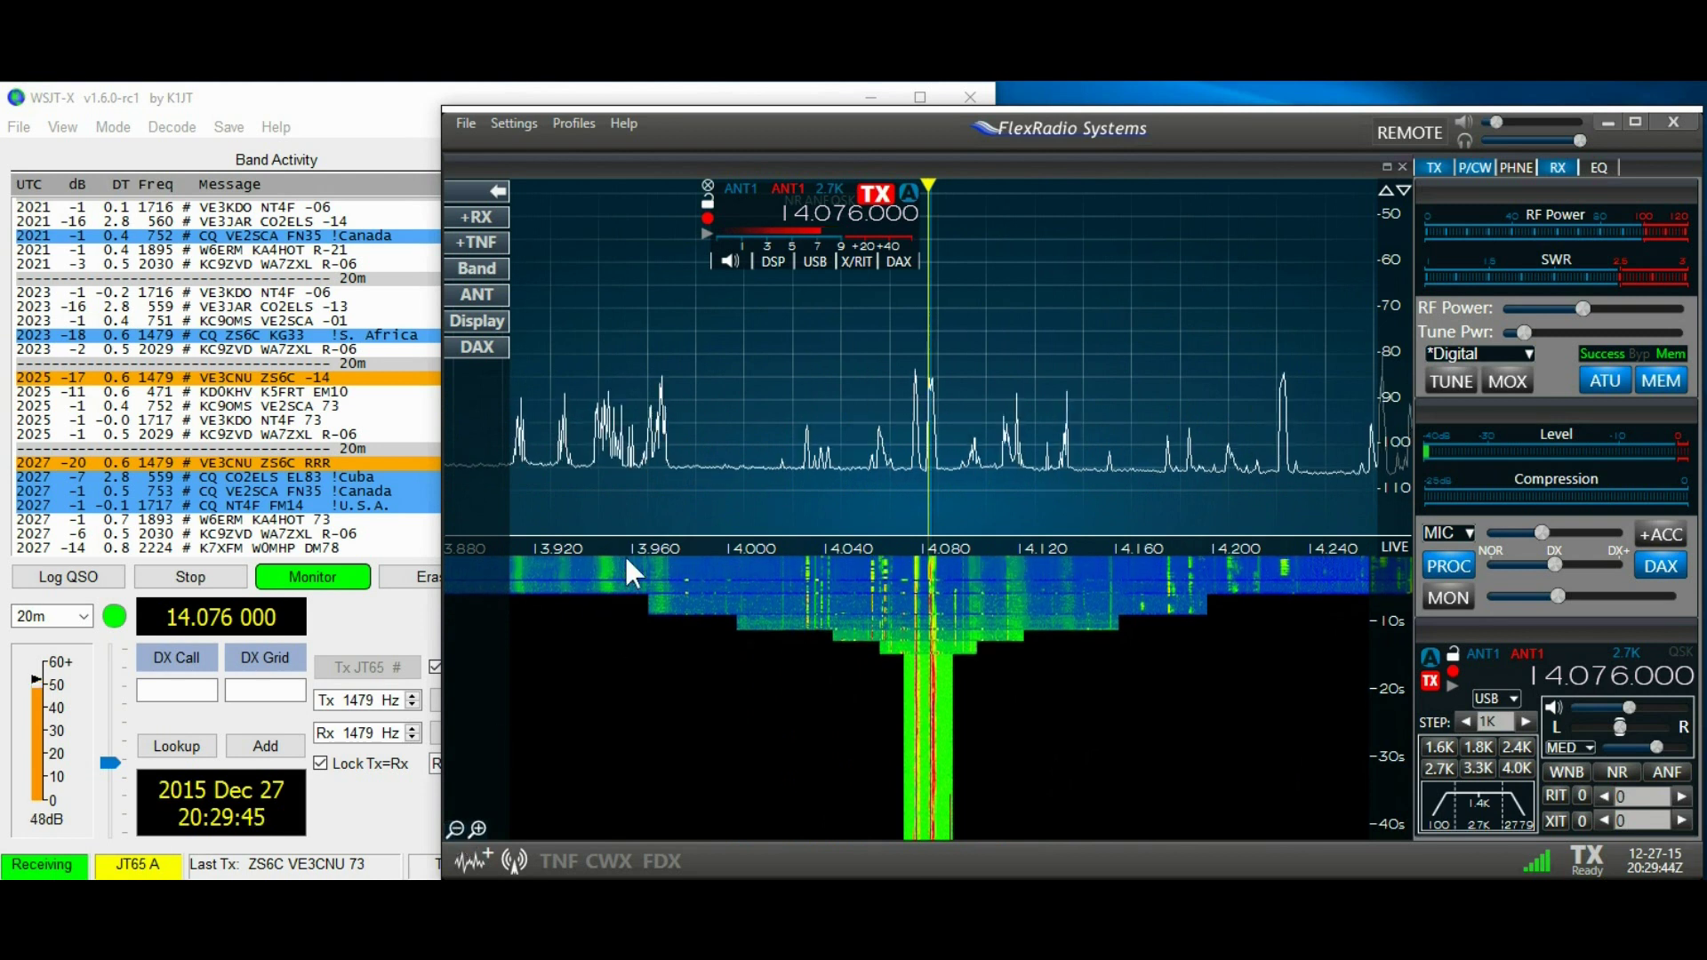
drag(732, 318, 1076, 320)
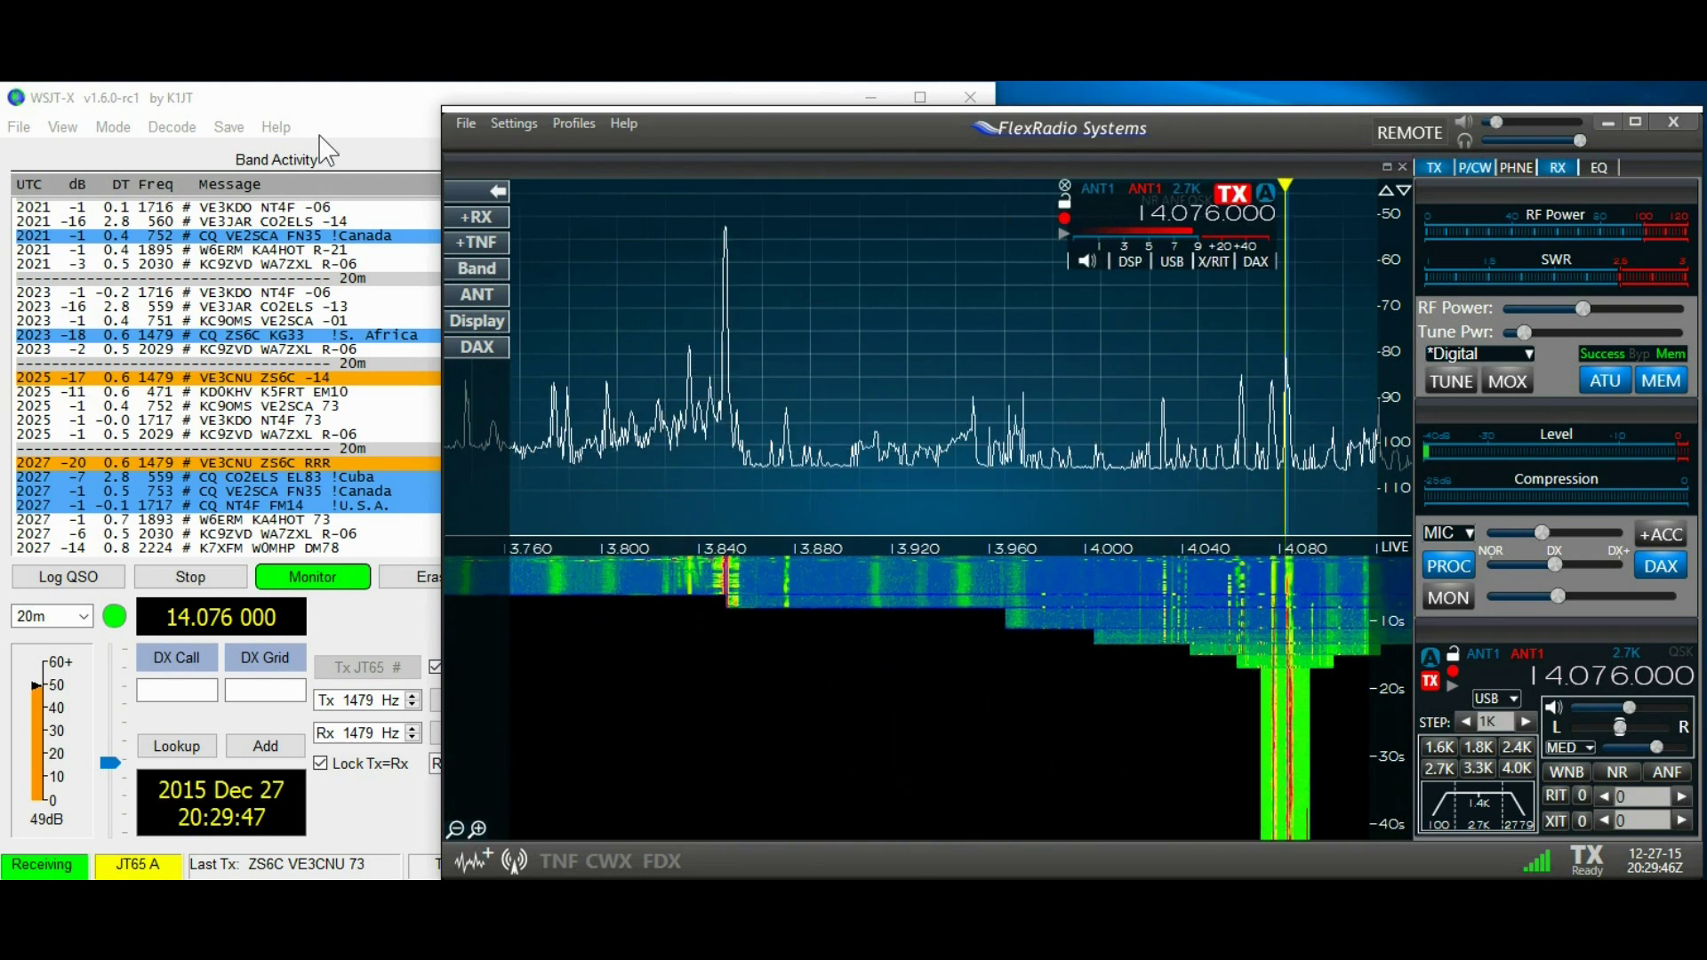
click(360, 111)
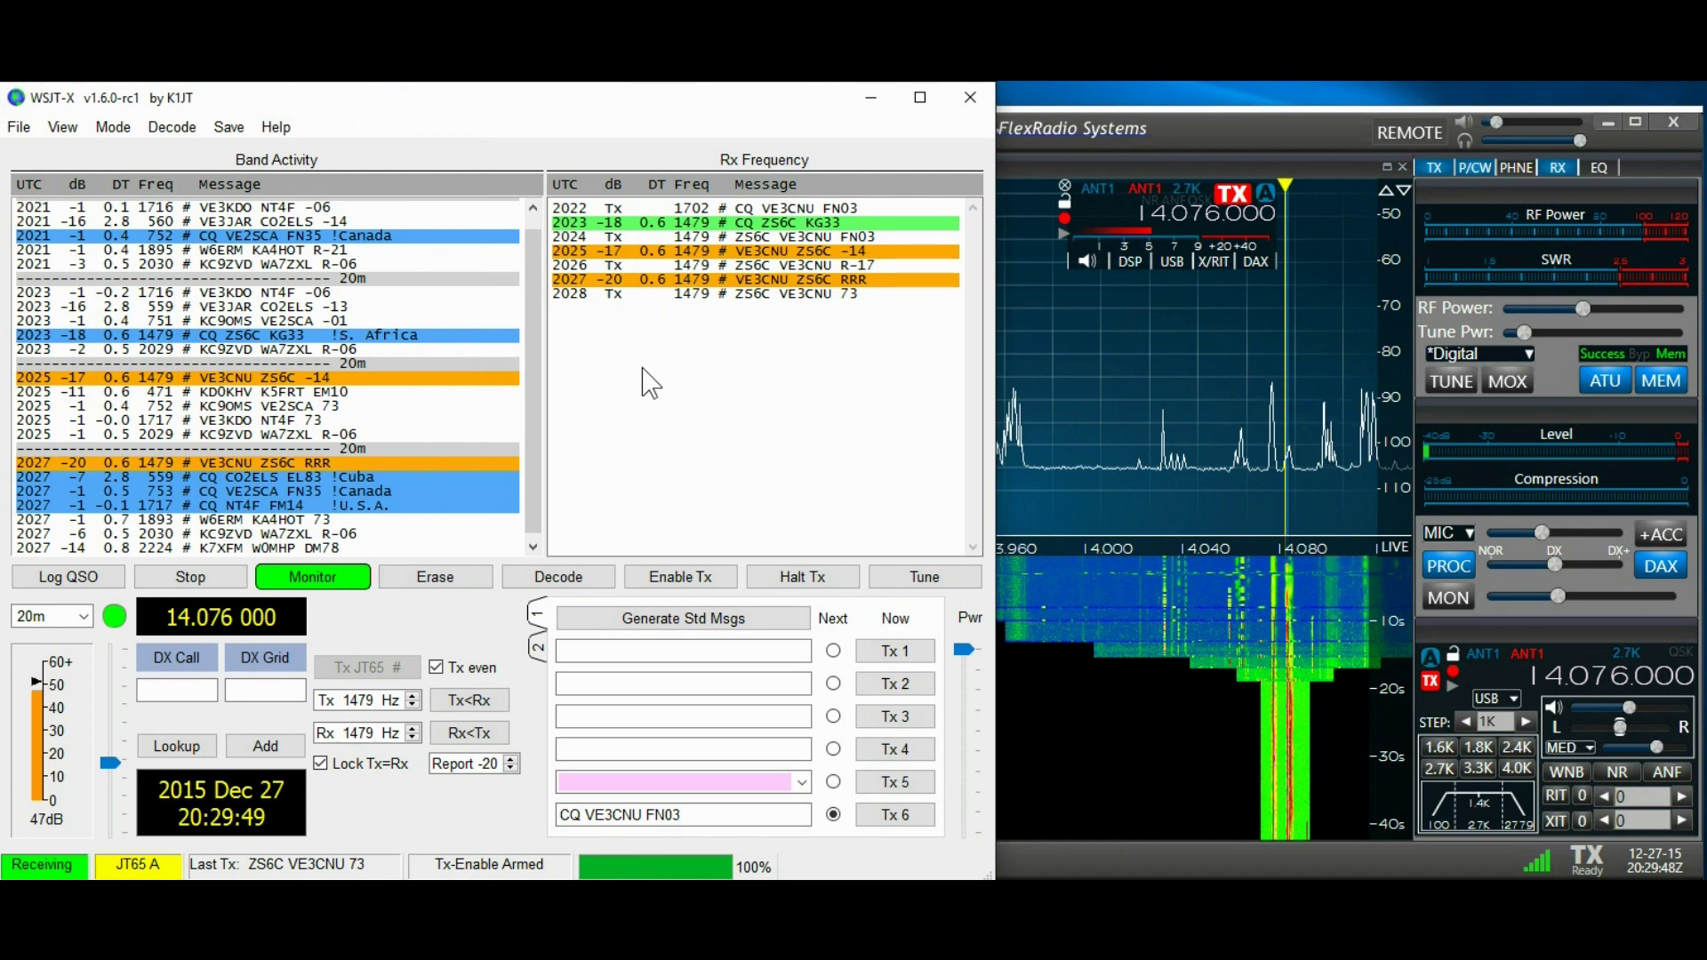